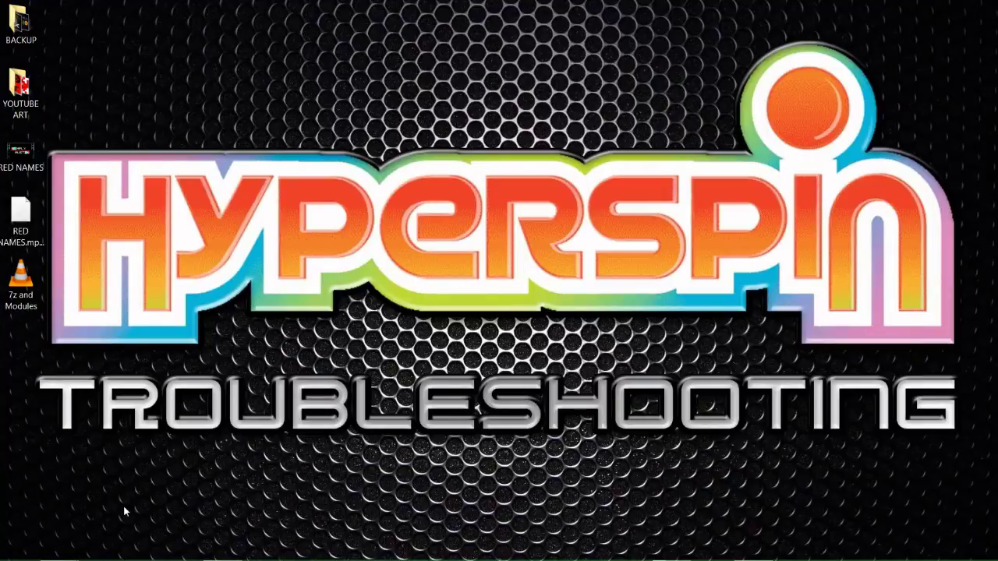
# Examine the HyperSpin forum's main page in the browser, reviewing the general discussion and support sections, and return to the desktop
pyautogui.moveTo(224, 557)
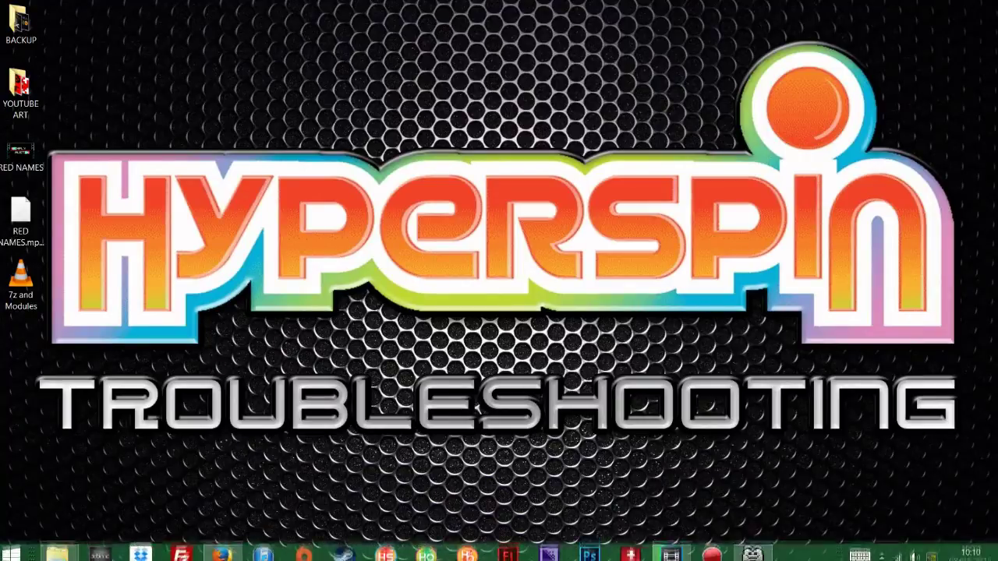
pyautogui.click(224, 550)
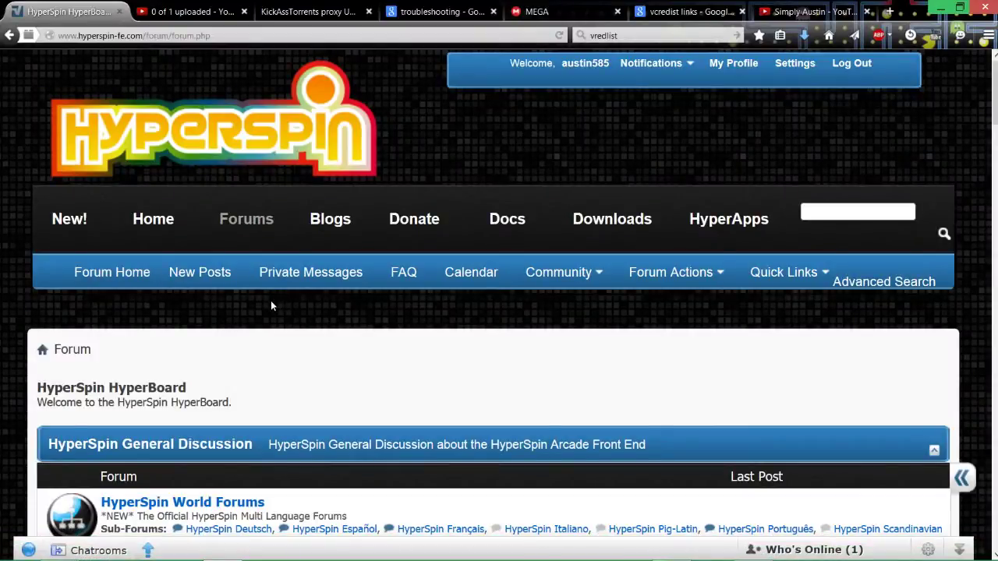
pyautogui.scroll(-6, 336, 329)
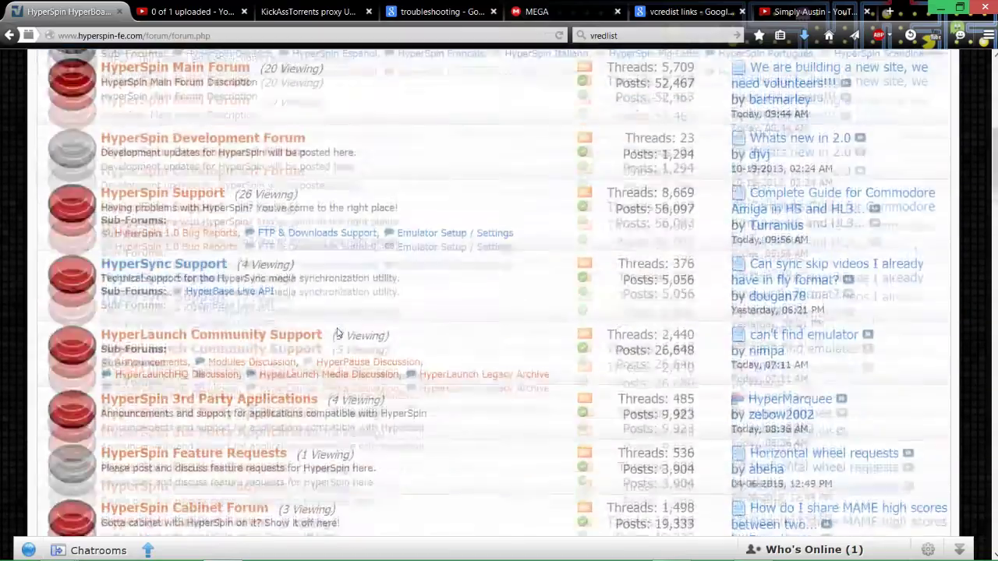
pyautogui.scroll(10, 339, 331)
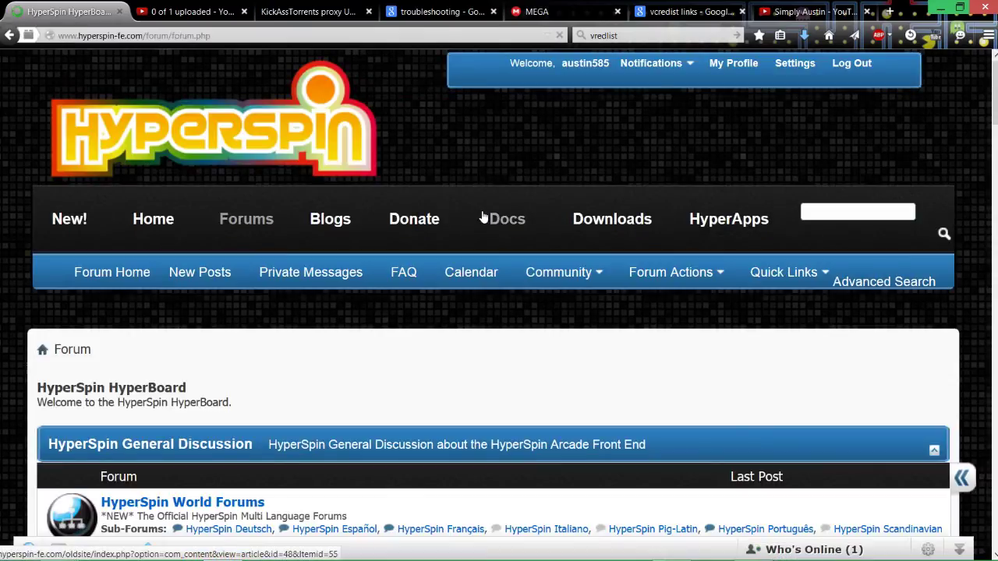
pyautogui.scroll(-9, 442, 247)
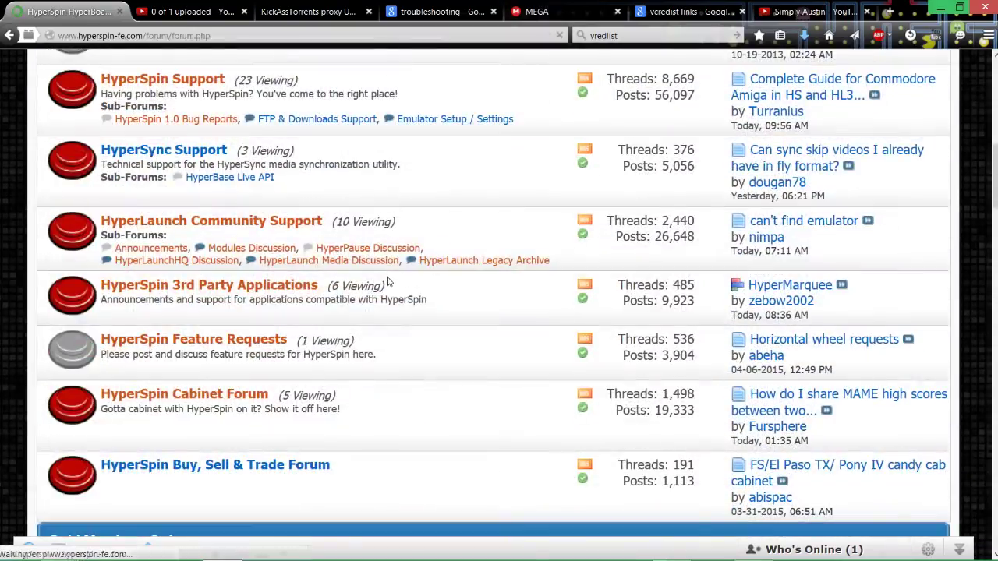
pyautogui.scroll(-10, 388, 281)
pyautogui.scroll(15, 388, 281)
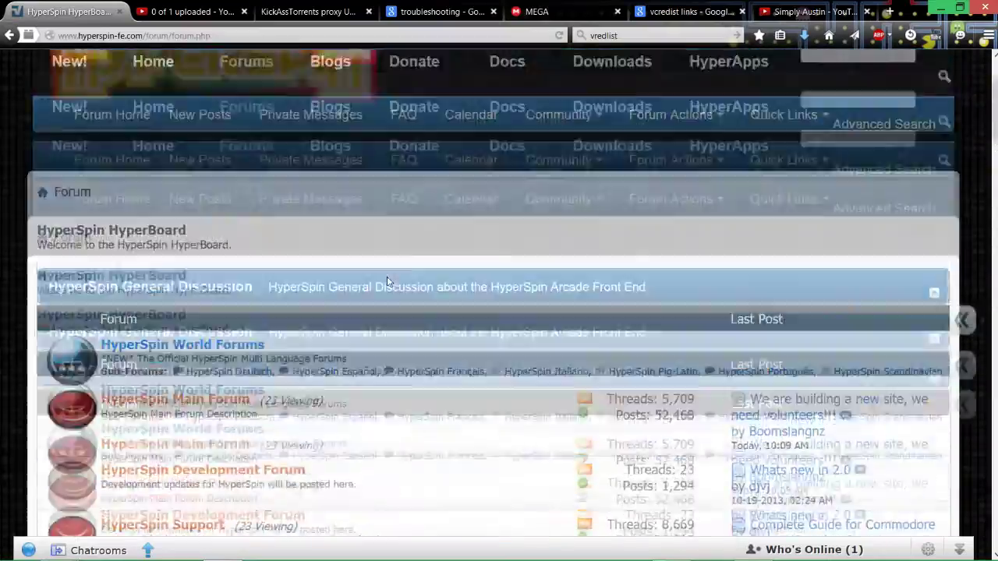
pyautogui.scroll(-6, 388, 282)
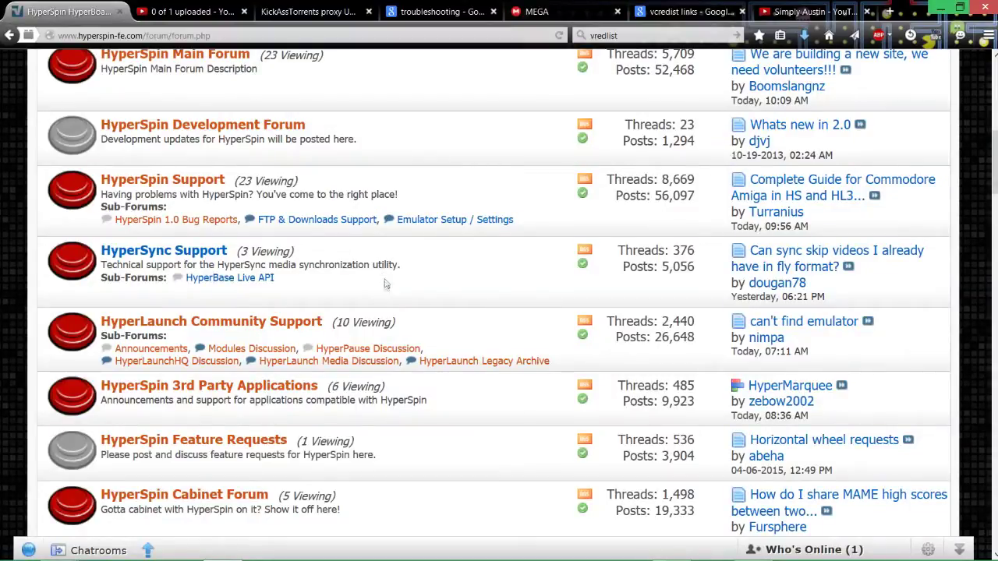
pyautogui.scroll(4, 385, 283)
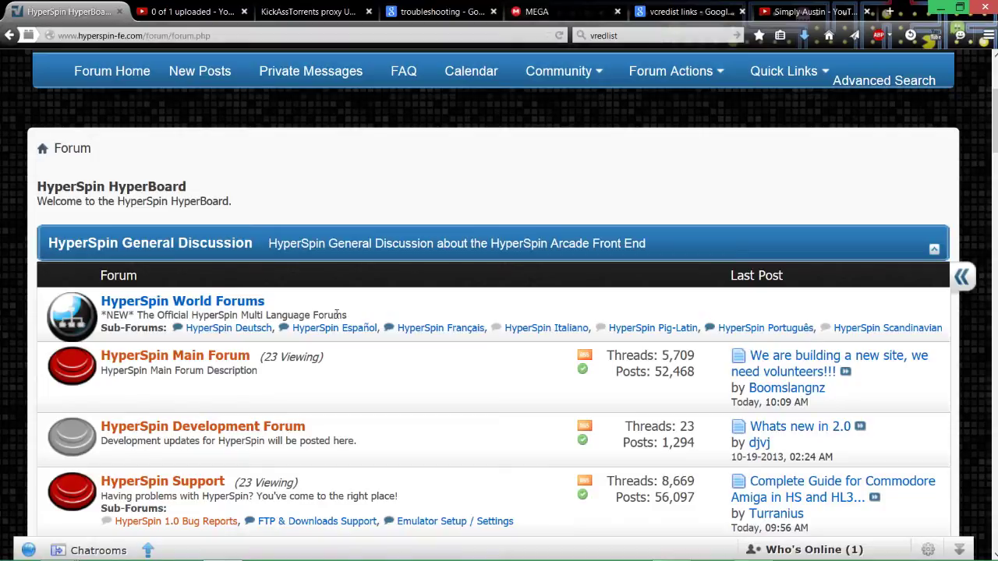
pyautogui.scroll(-7, 374, 226)
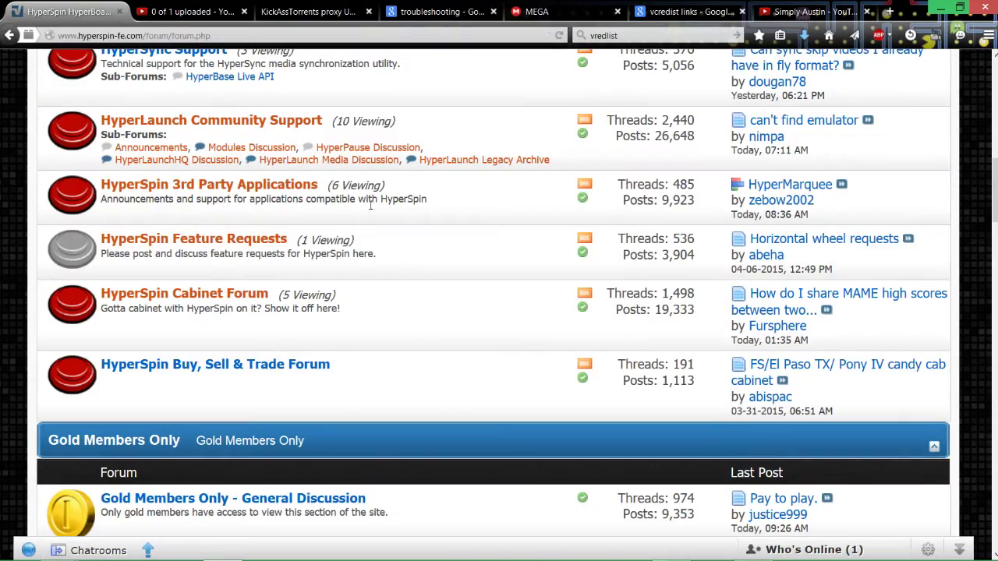
pyautogui.scroll(8, 382, 233)
pyautogui.scroll(-7, 375, 257)
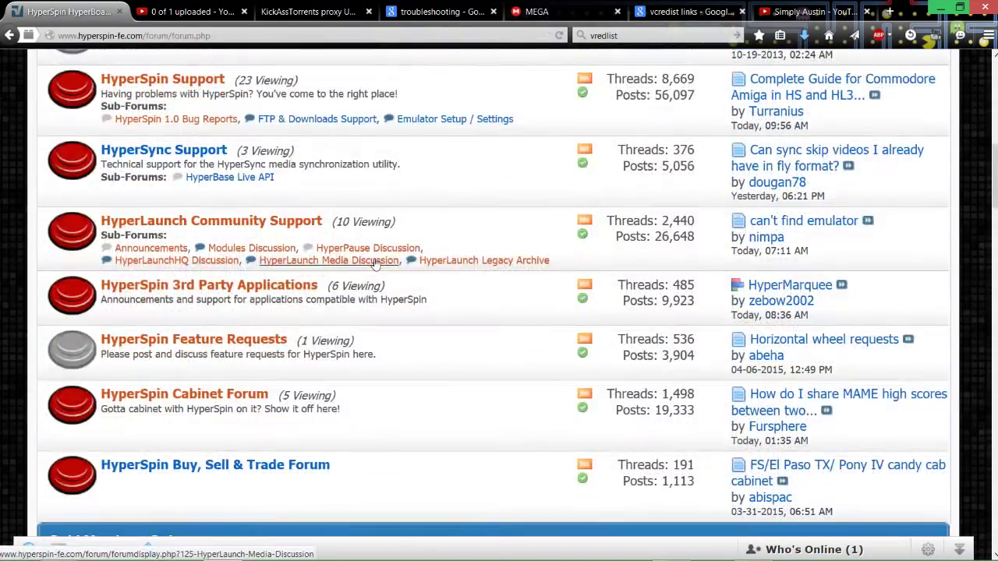
pyautogui.scroll(8, 367, 282)
pyautogui.scroll(-5, 366, 282)
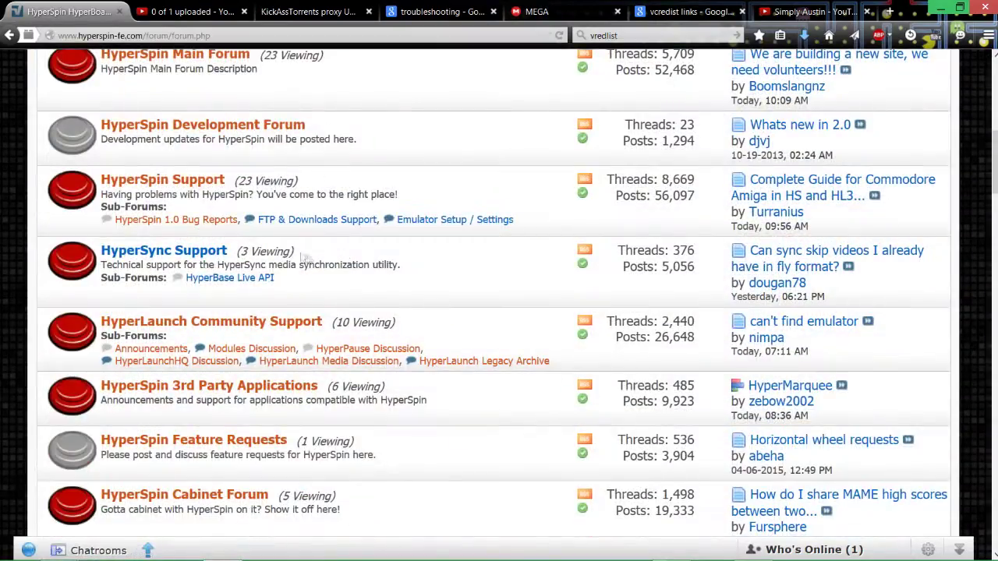
pyautogui.scroll(3, 302, 293)
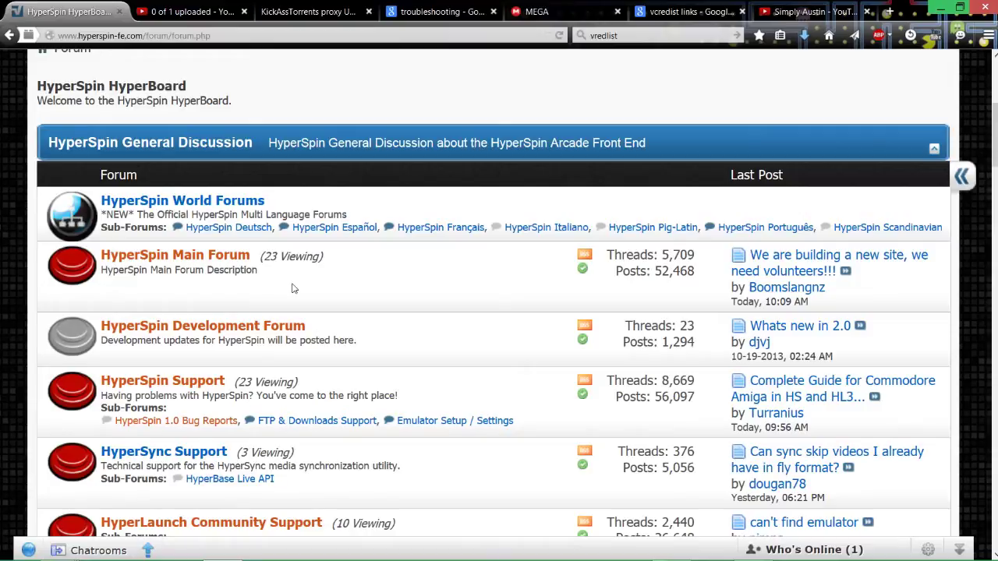
pyautogui.scroll(-3, 285, 298)
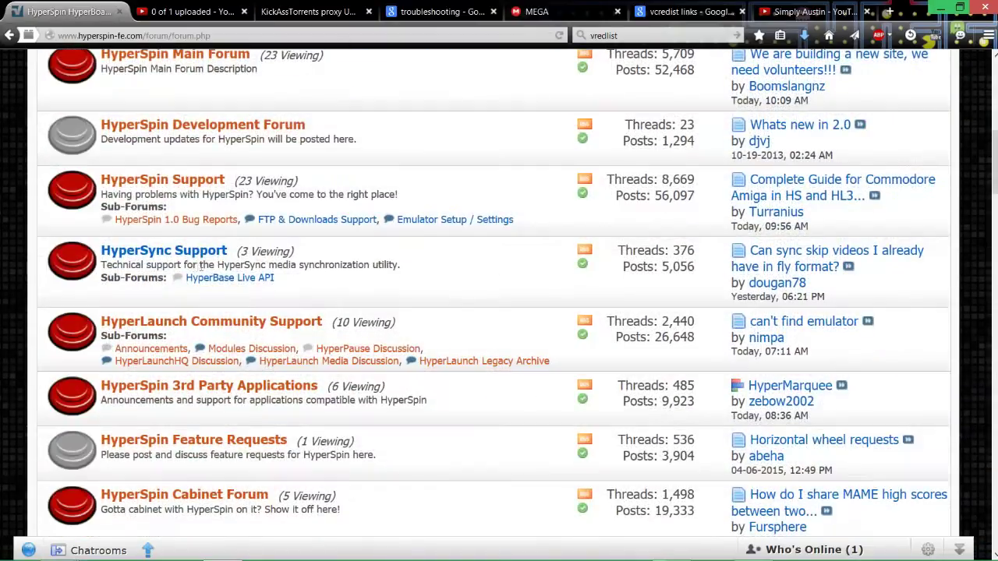
pyautogui.scroll(5, 195, 328)
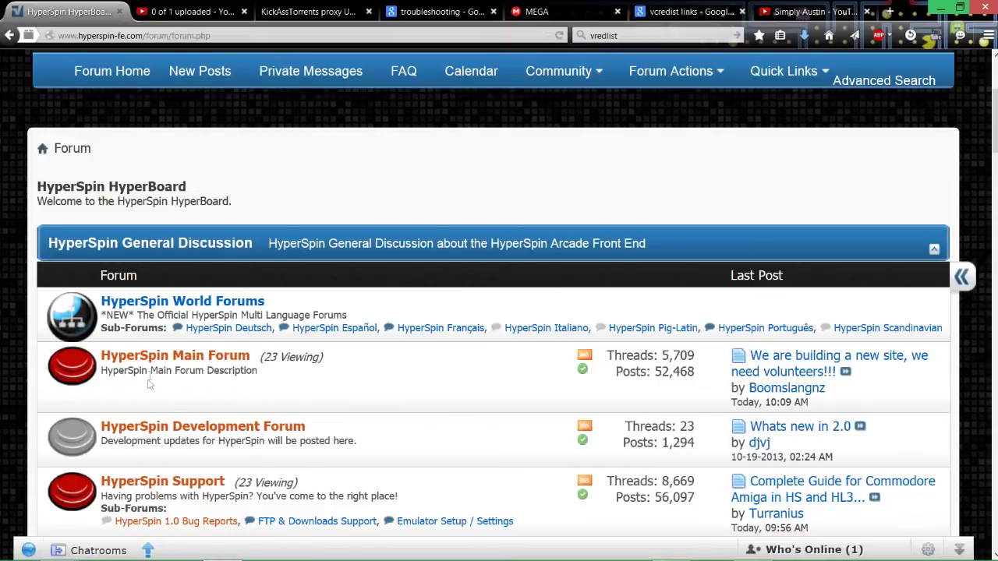
pyautogui.scroll(-5, 149, 384)
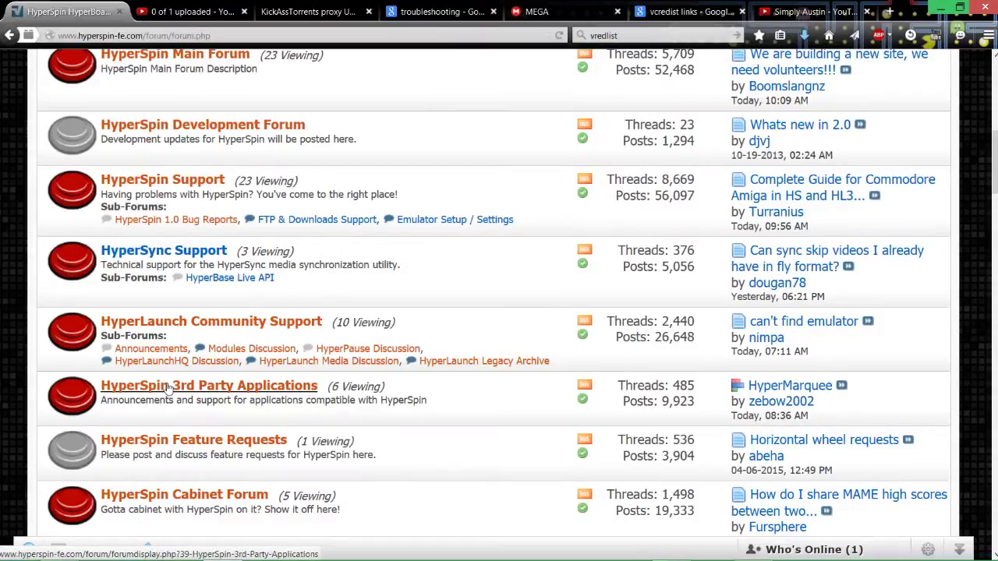
pyautogui.scroll(5, 166, 387)
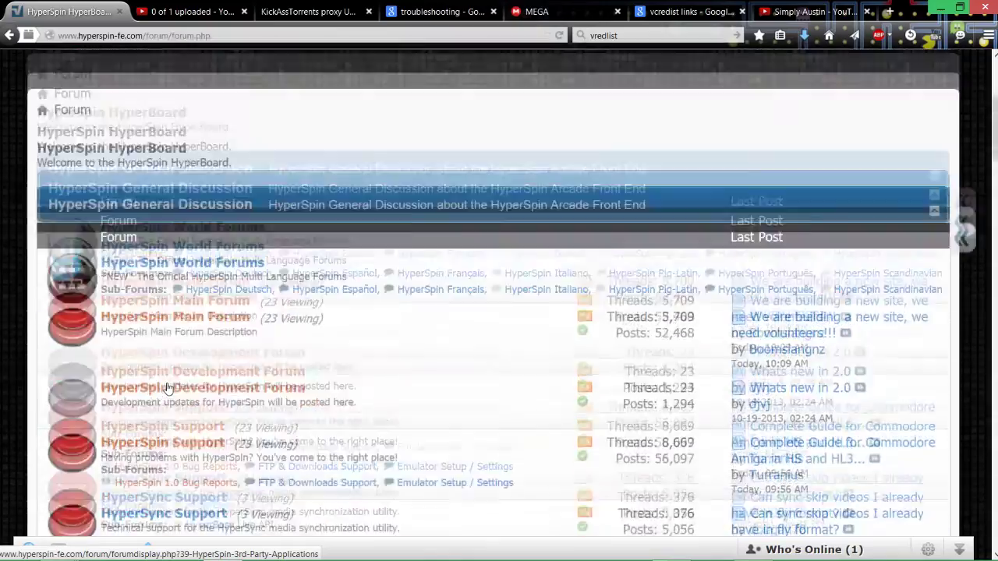
pyautogui.scroll(-1, 166, 387)
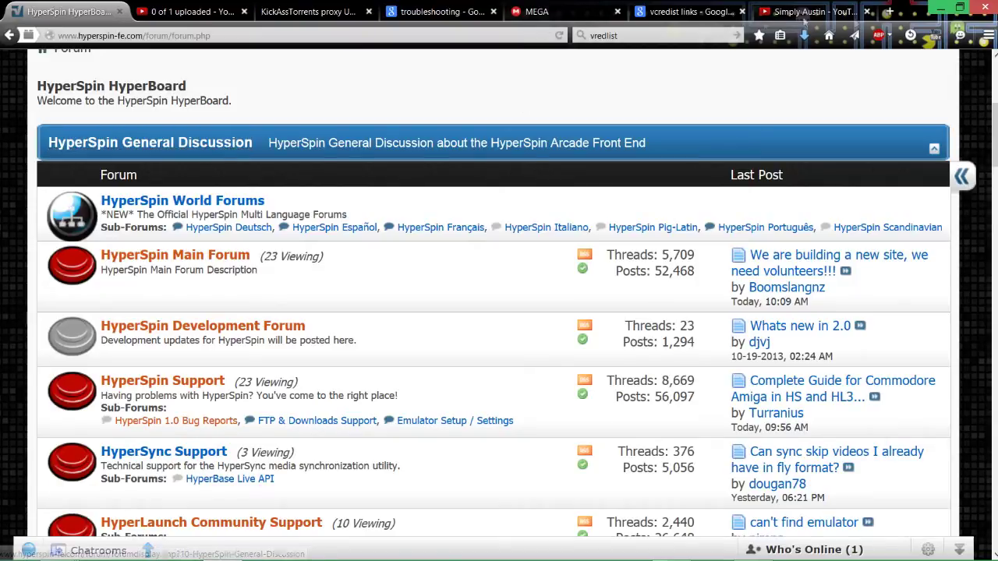
pyautogui.click(939, 7)
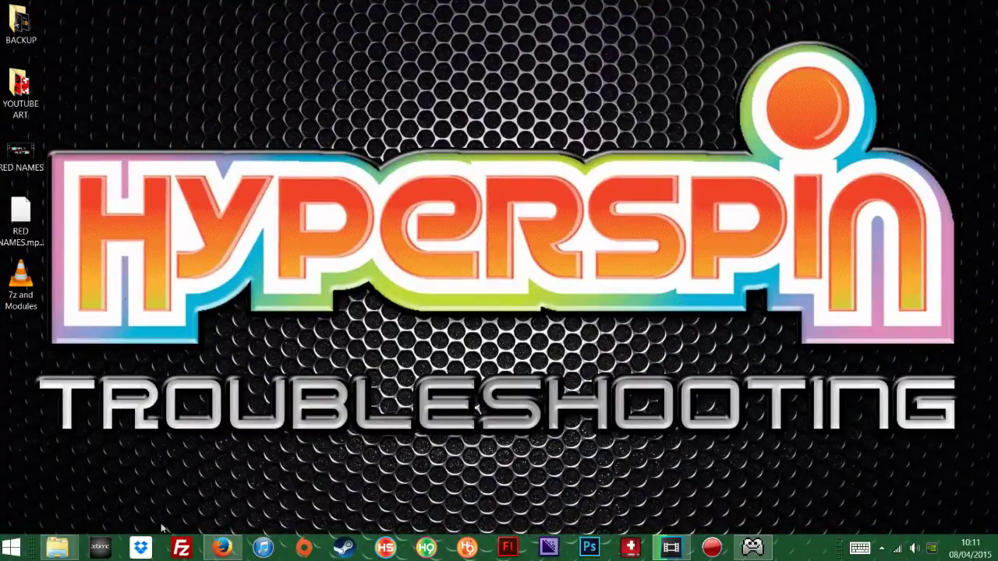
pyautogui.click(218, 549)
pyautogui.click(215, 550)
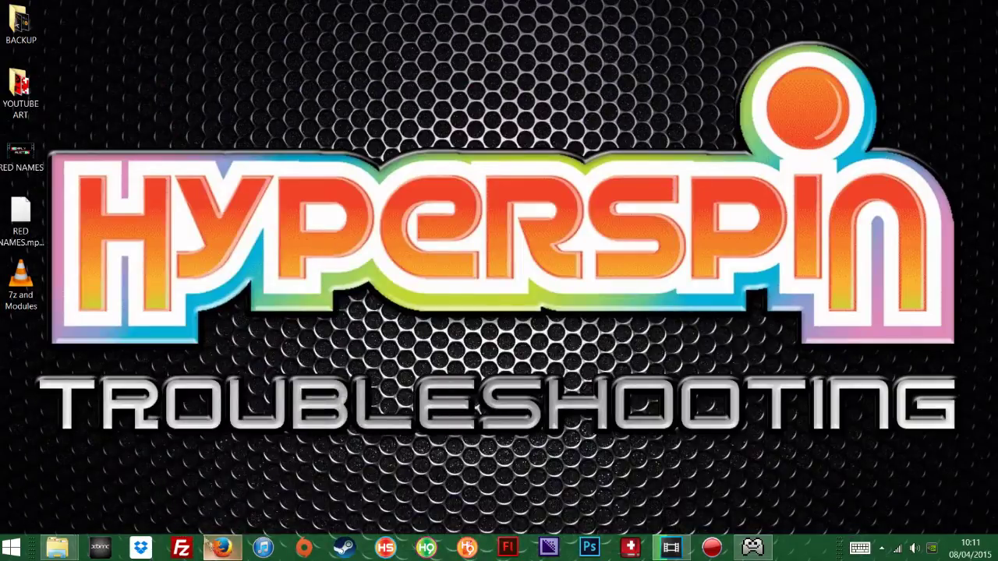
# Launch HyperLaunchHQ from its shortcut in the Hyperspin folder on the MEDIA (D:) drive
pyautogui.click(11, 548)
pyautogui.click(207, 378)
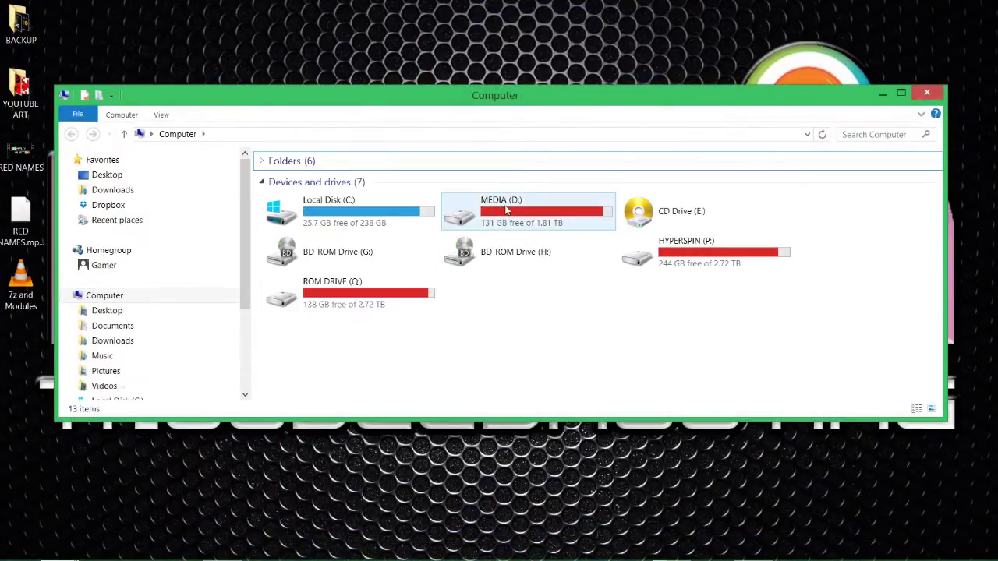
pyautogui.click(507, 211)
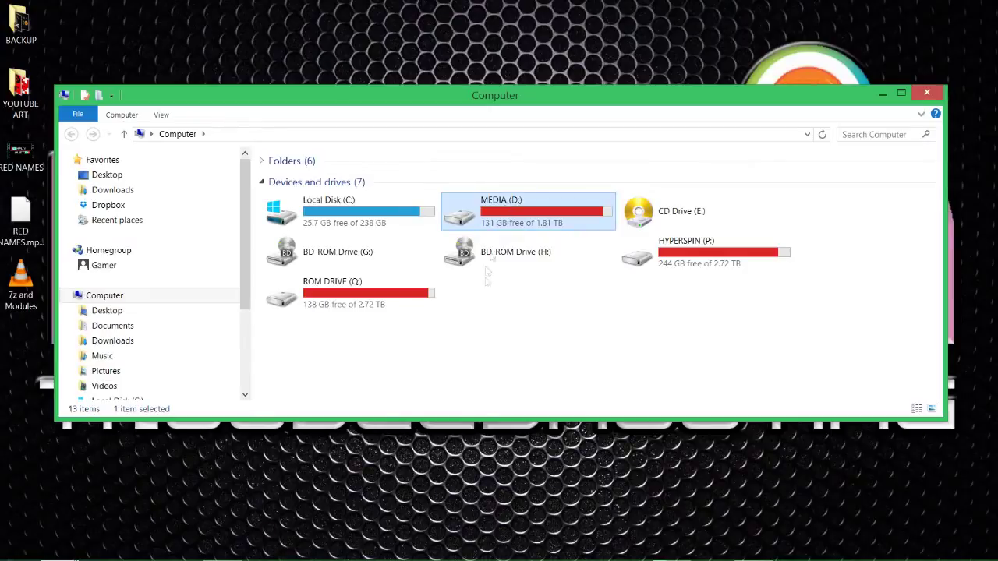
pyautogui.doubleClick(499, 204)
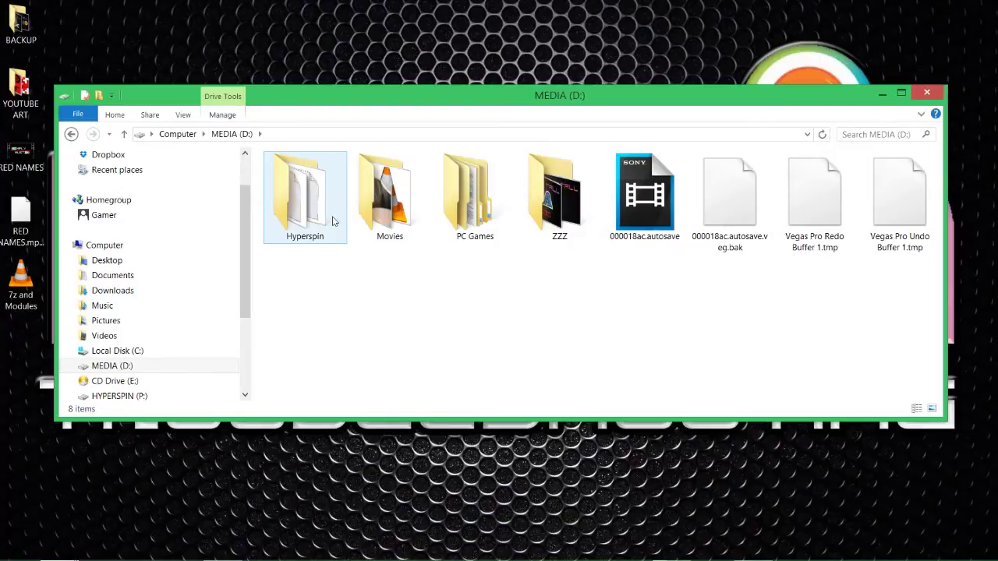
pyautogui.click(331, 204)
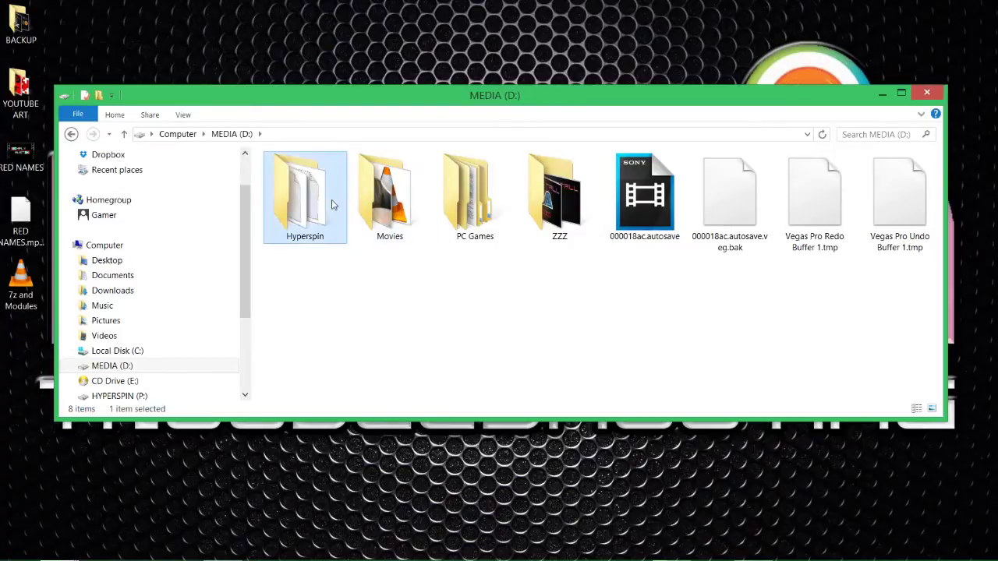
pyautogui.doubleClick(332, 205)
pyautogui.scroll(-5, 354, 322)
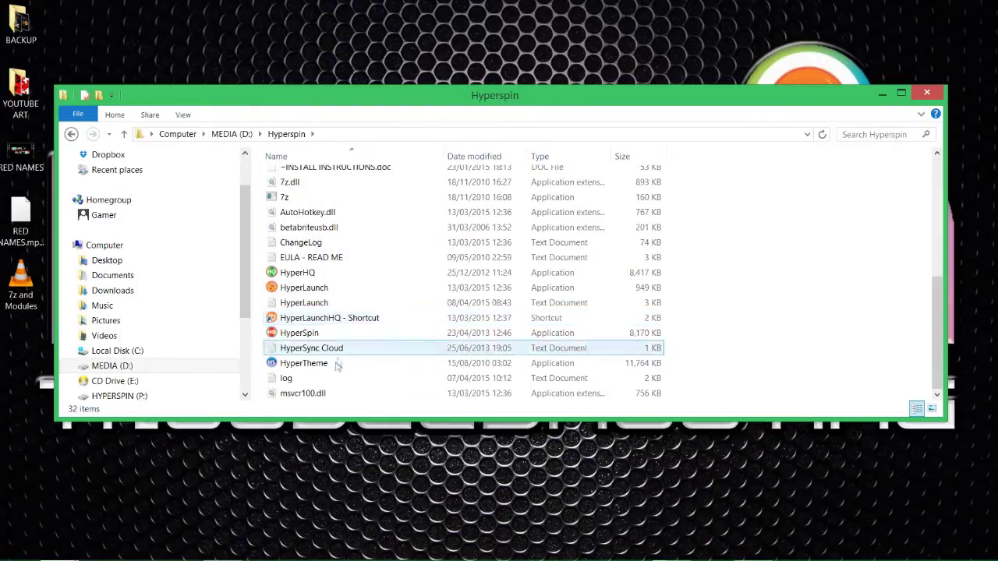
pyautogui.click(345, 320)
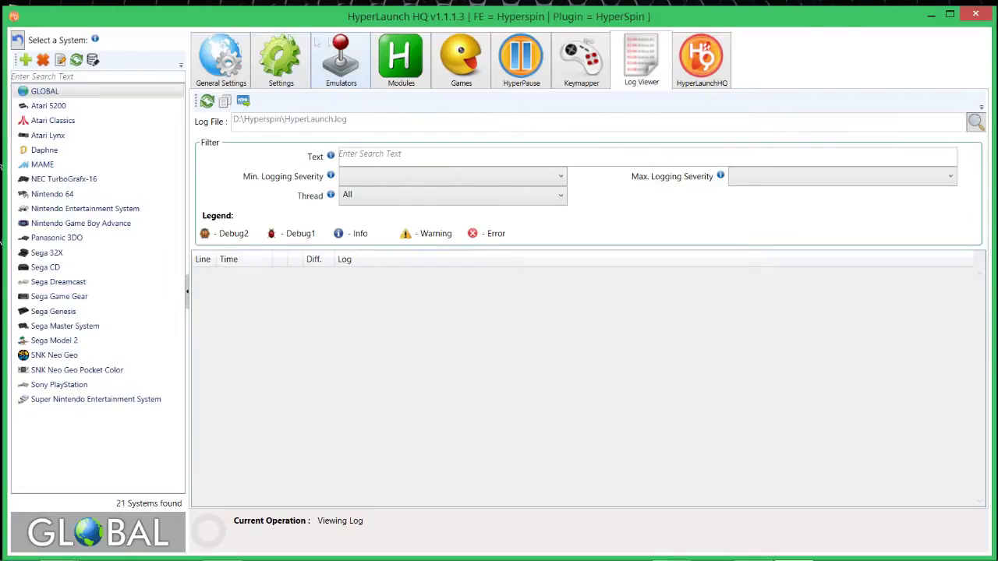
# Set the logging level to Troubleshooting in the general settings of the GLOBAL system
pyautogui.click(49, 135)
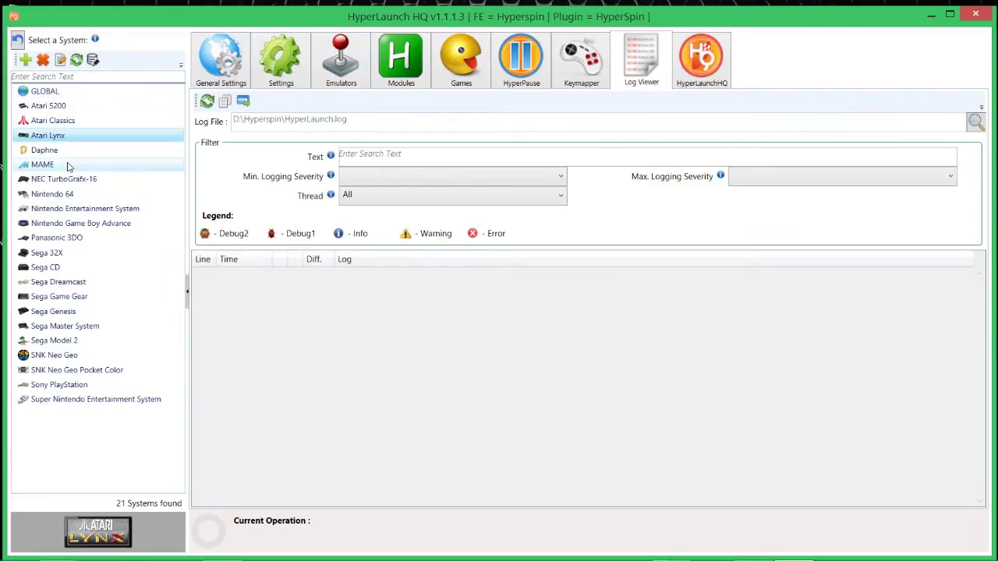
pyautogui.click(68, 168)
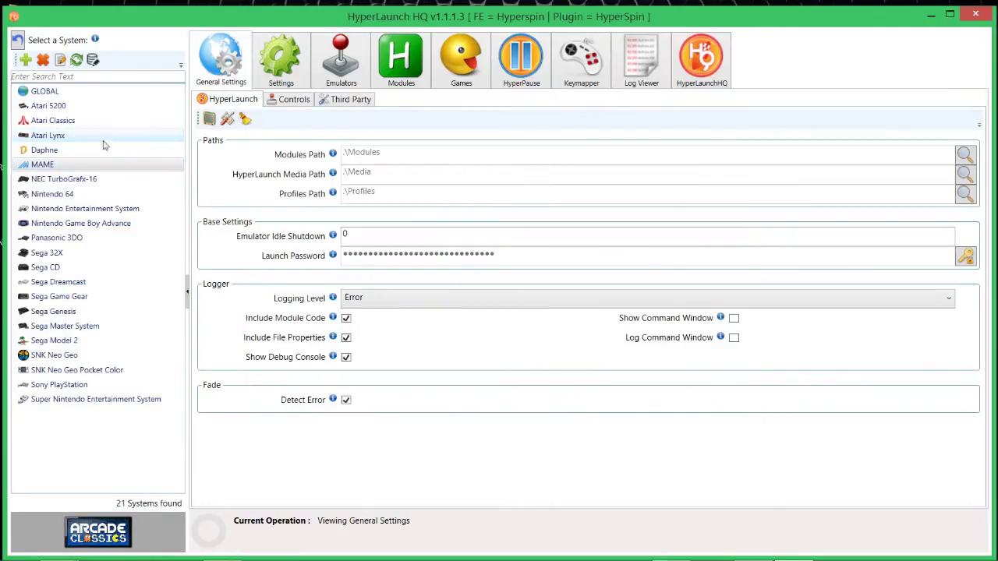
pyautogui.click(77, 95)
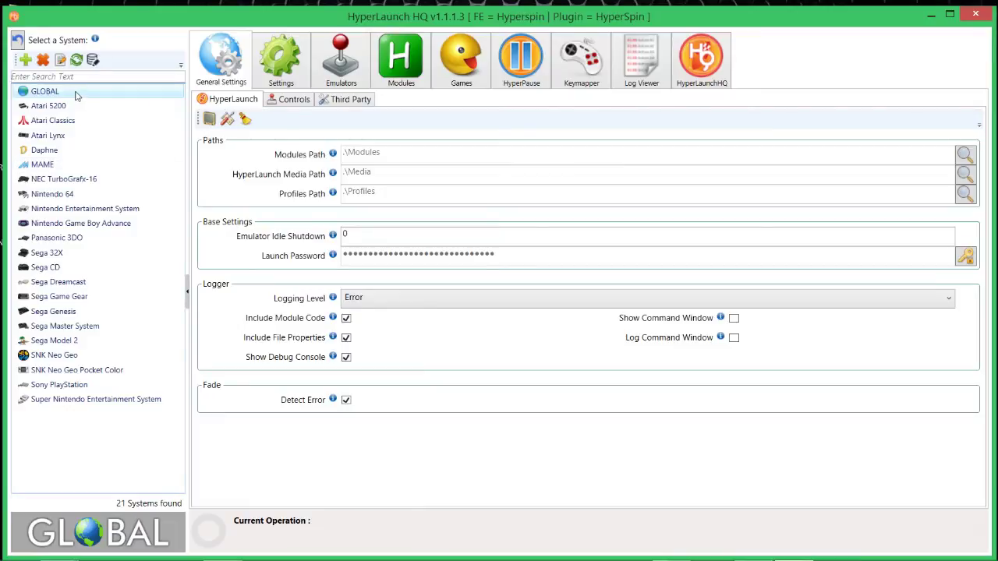
pyautogui.click(363, 304)
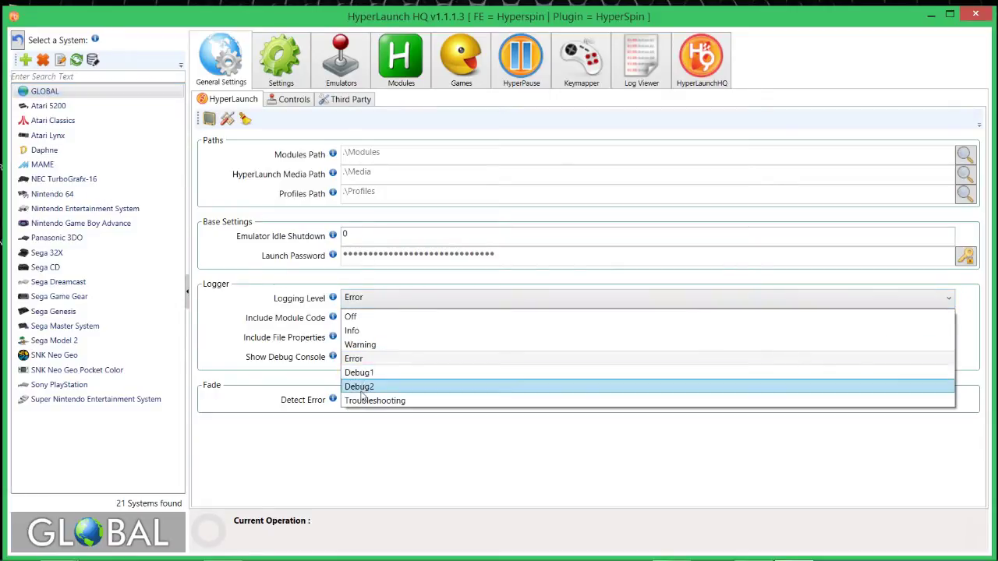
pyautogui.click(364, 401)
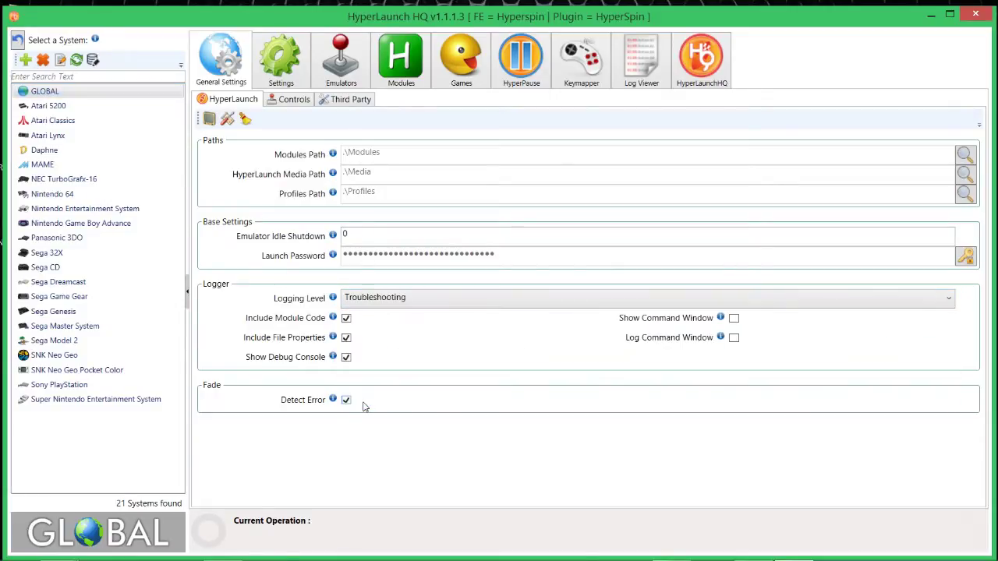
# Run a system audit of the Sega Genesis games and look through the audited list
pyautogui.click(71, 312)
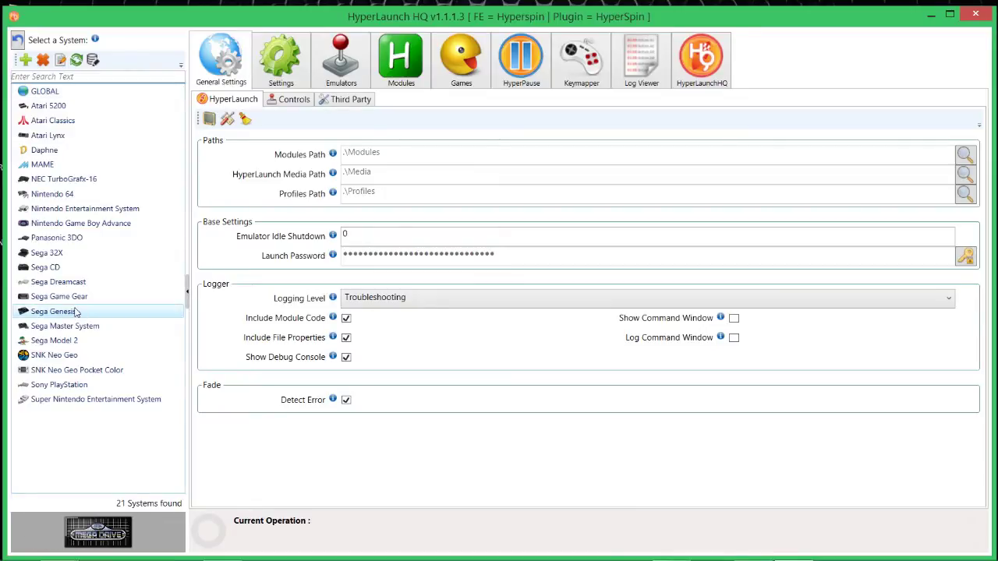
pyautogui.click(77, 310)
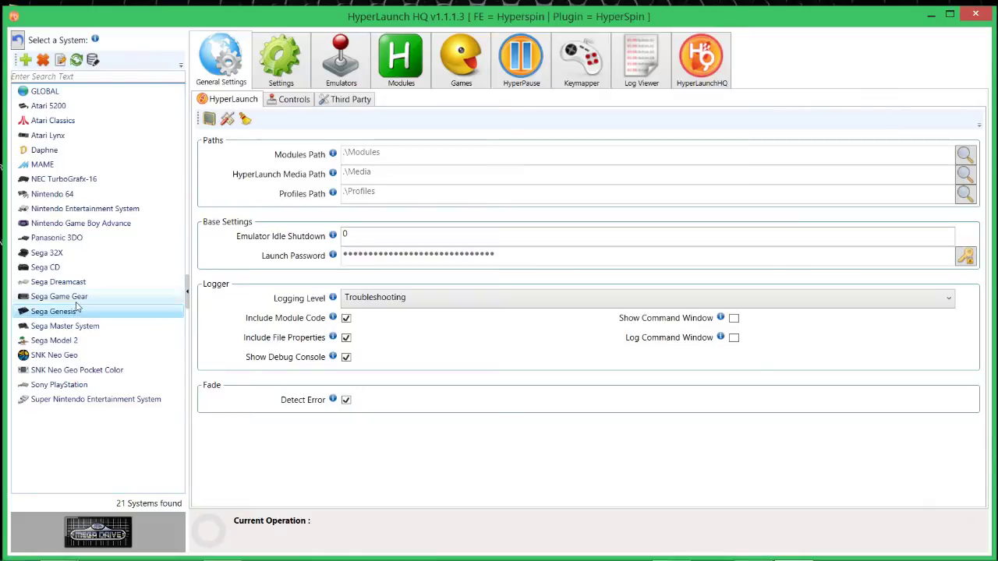
pyautogui.click(453, 72)
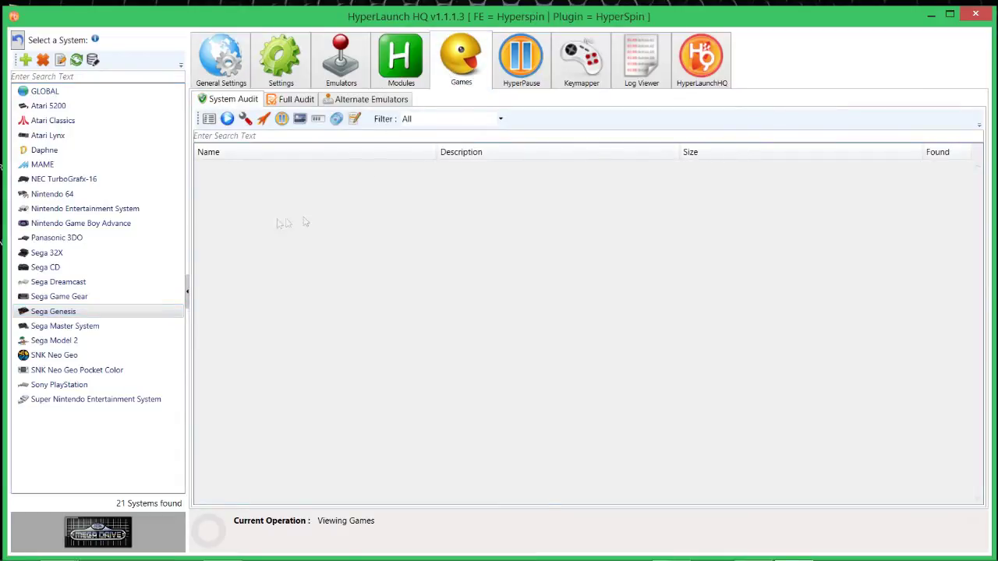
pyautogui.click(227, 119)
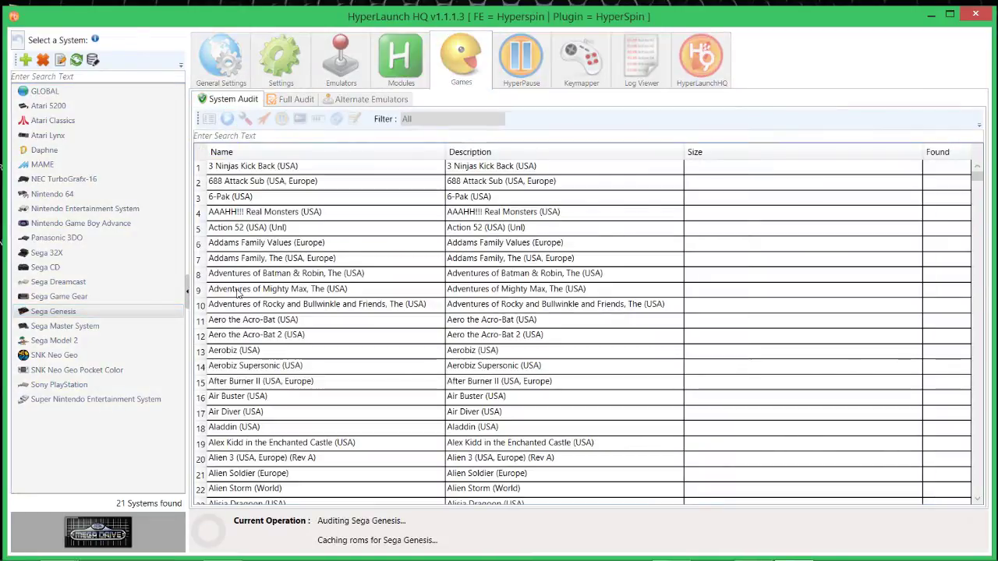
pyautogui.scroll(-13, 318, 303)
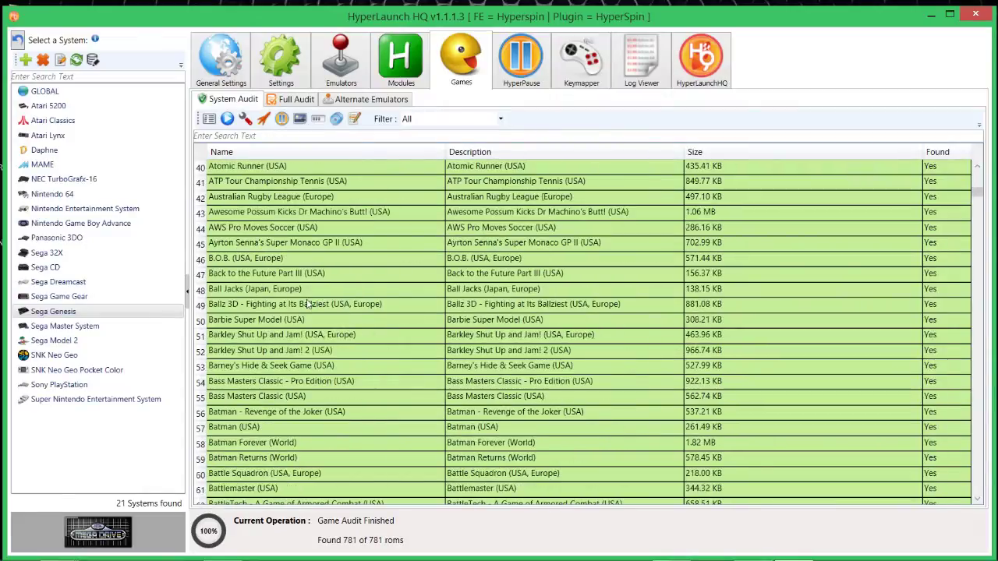
# Look through the audited Sega Genesis games and select the entry for Adventures of Mighty Max, The (USA)
pyautogui.scroll(13, 309, 308)
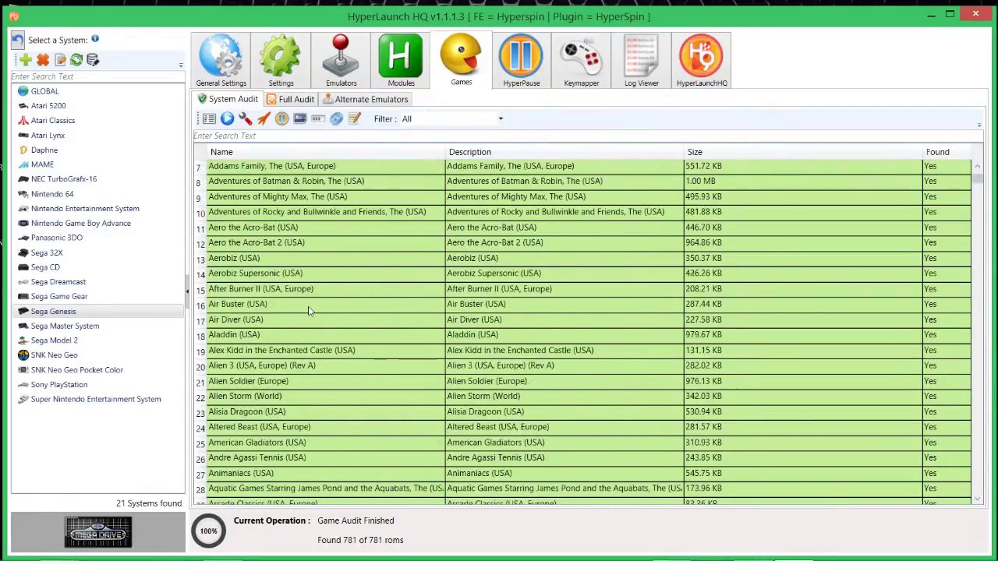
pyautogui.scroll(-9, 310, 320)
pyautogui.scroll(8, 308, 343)
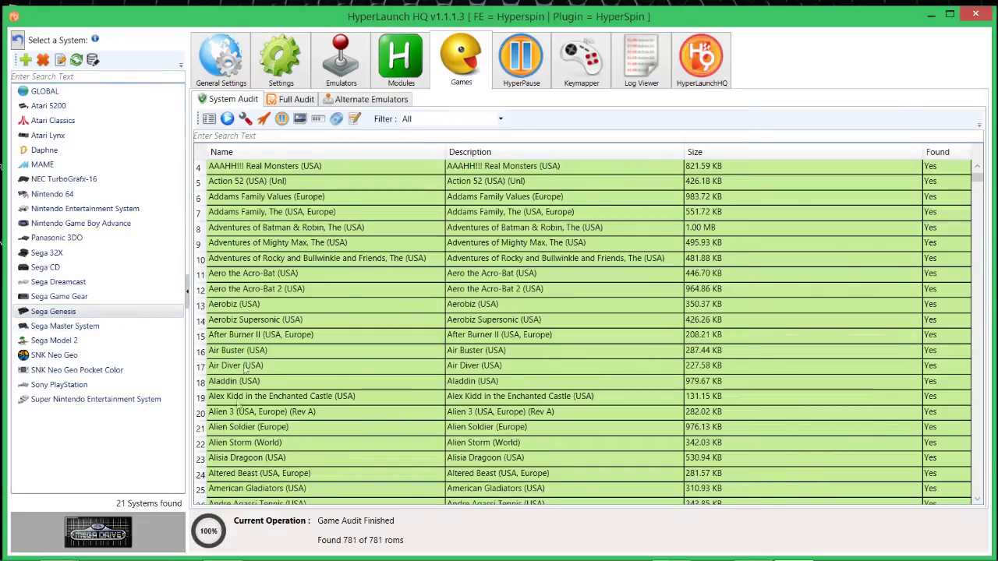
pyautogui.click(259, 245)
pyautogui.scroll(-5, 244, 382)
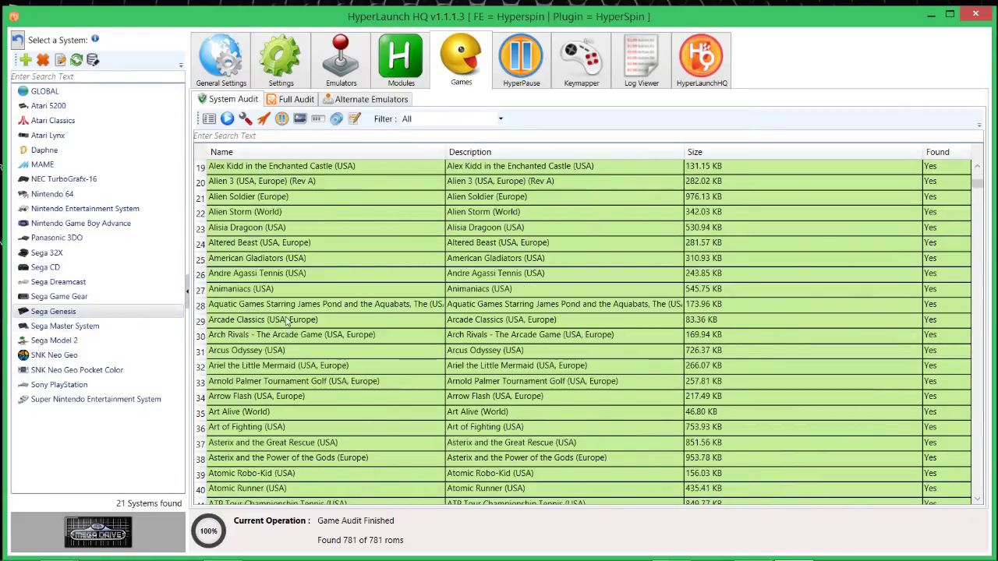
pyautogui.scroll(6, 287, 322)
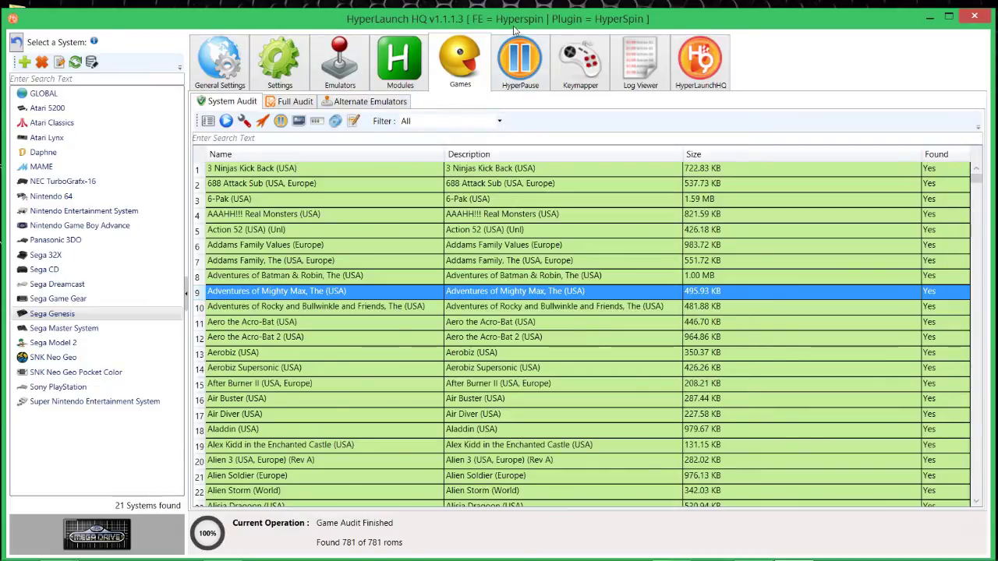
# Open the Log Viewer and reload the log data from D:\Hyperspin\HyperLaunch.log
pyautogui.moveTo(515, 25); pyautogui.dragTo(508, 23)
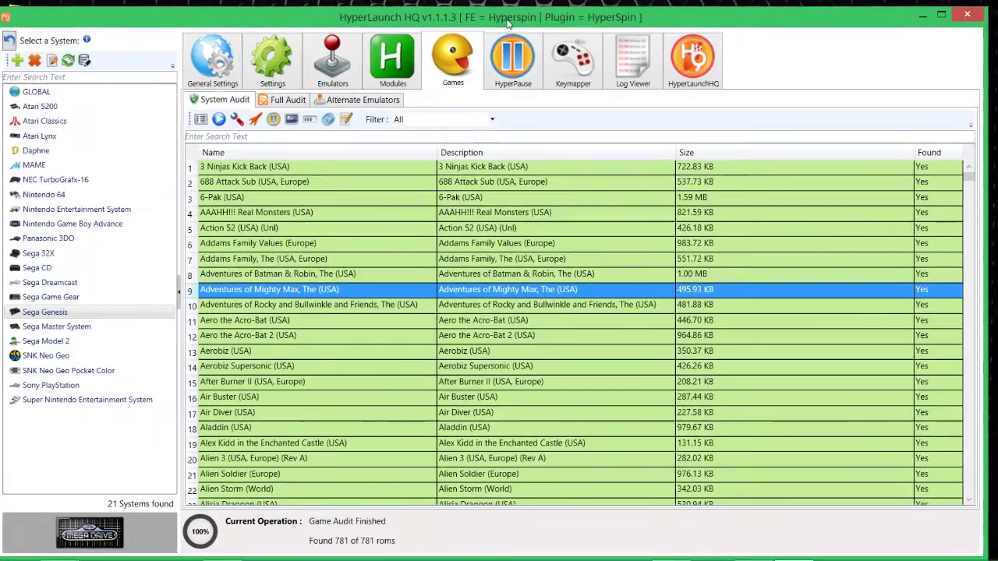
pyautogui.click(644, 71)
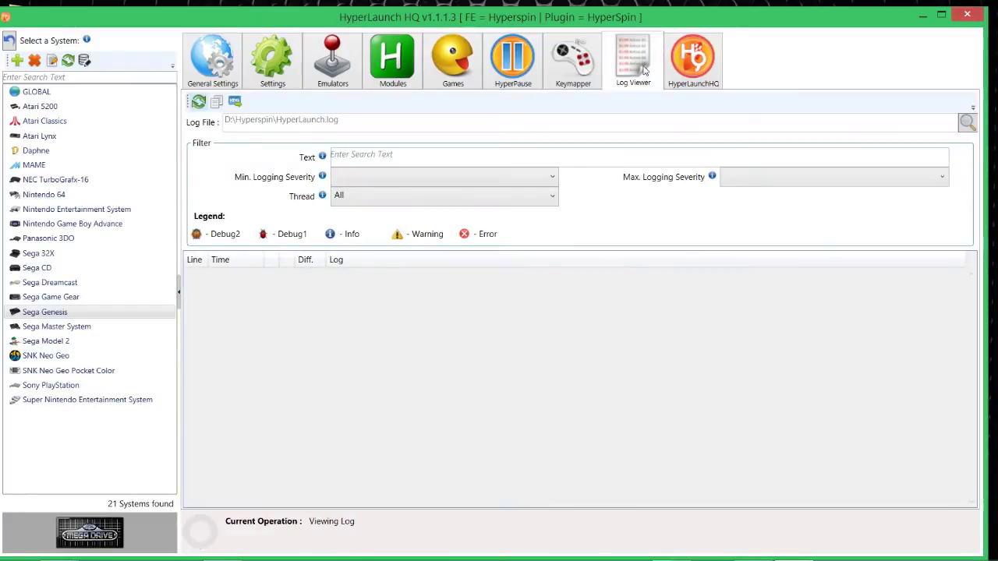
pyautogui.click(199, 106)
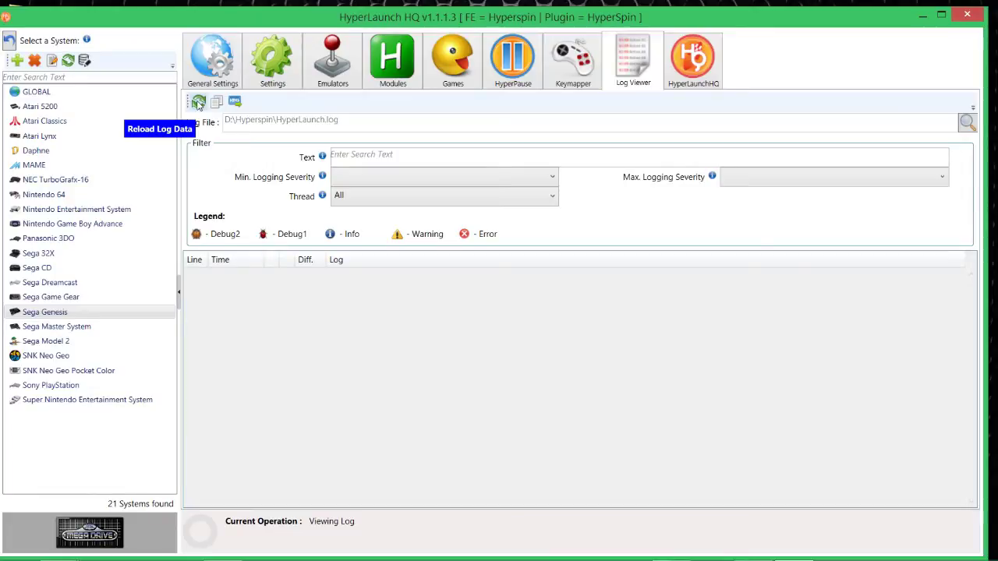
pyautogui.click(199, 106)
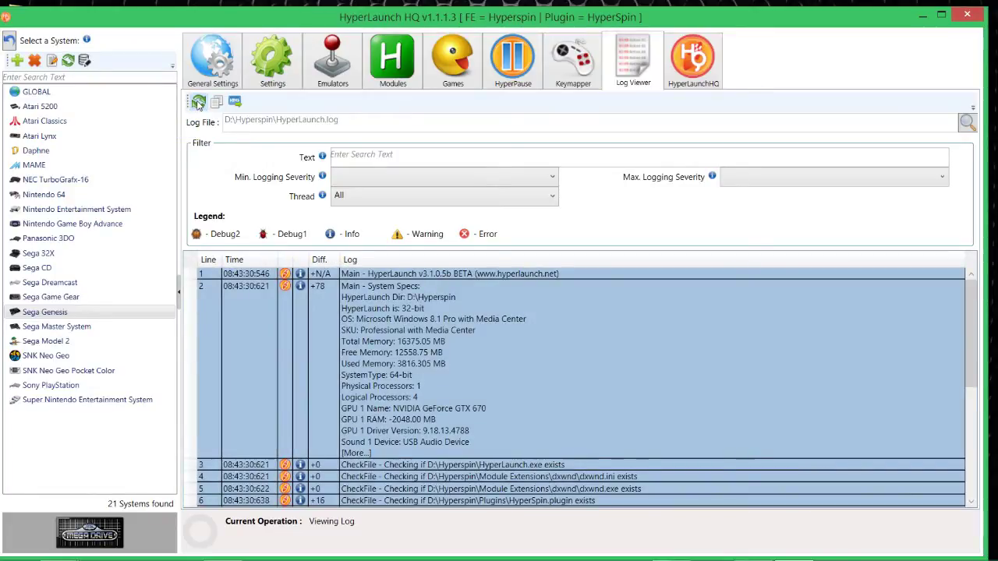
# Examine the loaded HyperLaunch log from the system specs to the final lines, checking for entries marked as errors
pyautogui.scroll(-3, 419, 312)
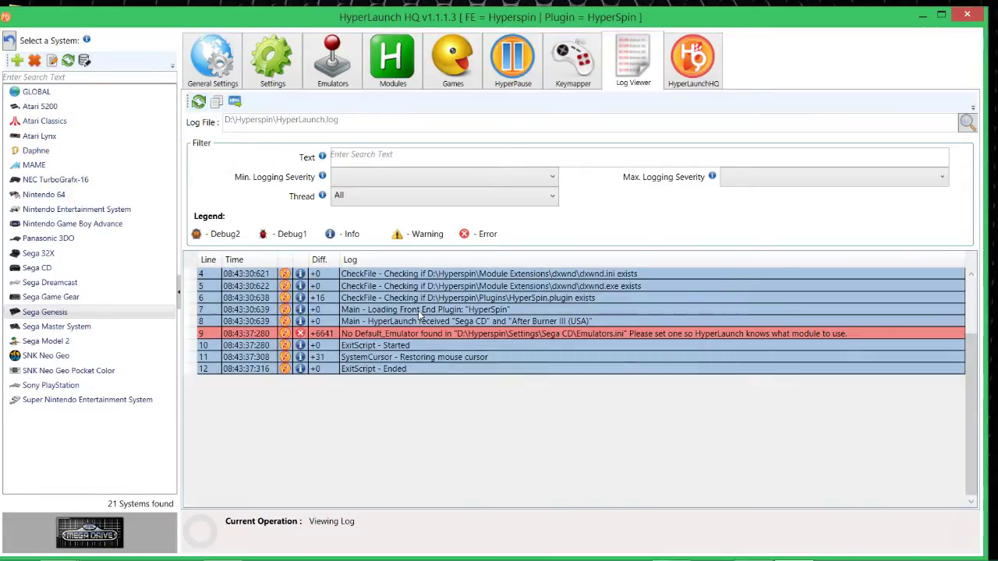
pyautogui.scroll(3, 420, 312)
pyautogui.scroll(-3, 420, 312)
pyautogui.scroll(3, 420, 312)
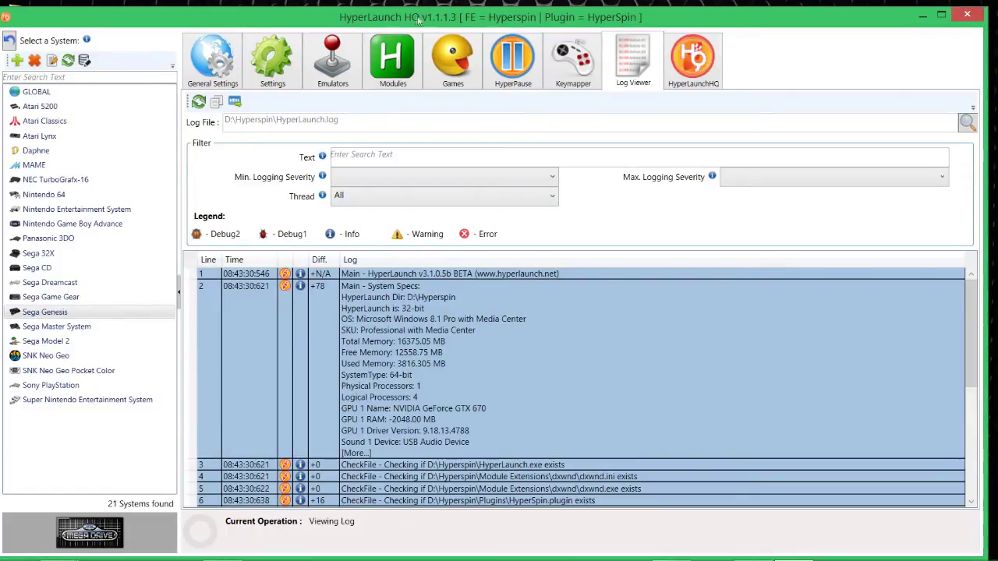
pyautogui.scroll(-3, 343, 417)
pyautogui.scroll(3, 343, 417)
pyautogui.scroll(-3, 342, 414)
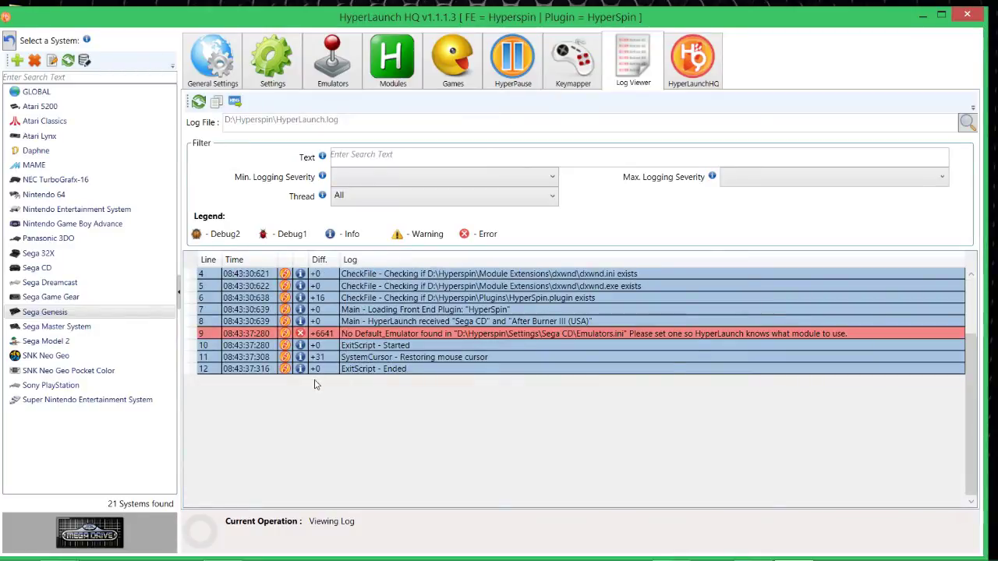
pyautogui.scroll(3, 349, 388)
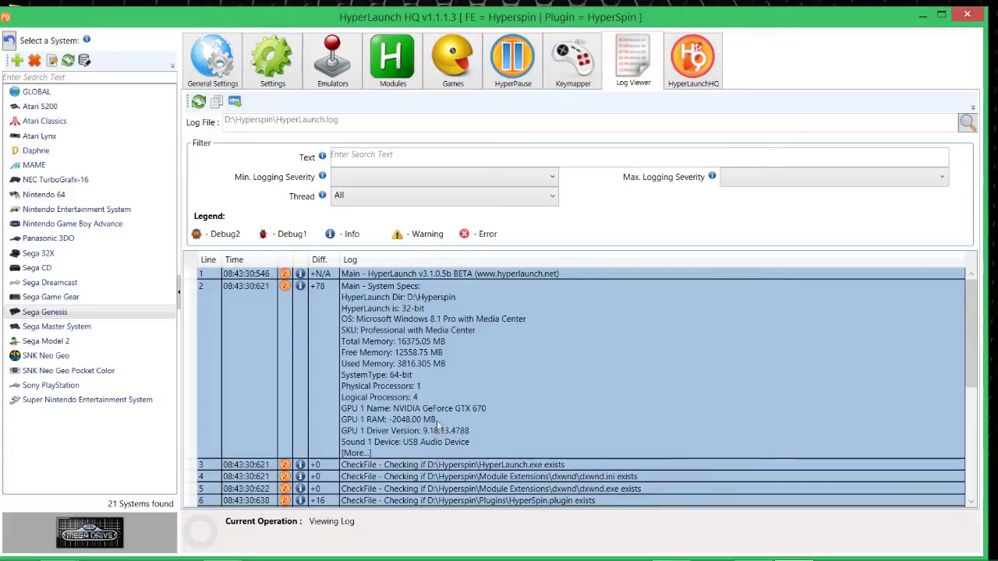
pyautogui.scroll(-3, 439, 425)
pyautogui.scroll(3, 439, 425)
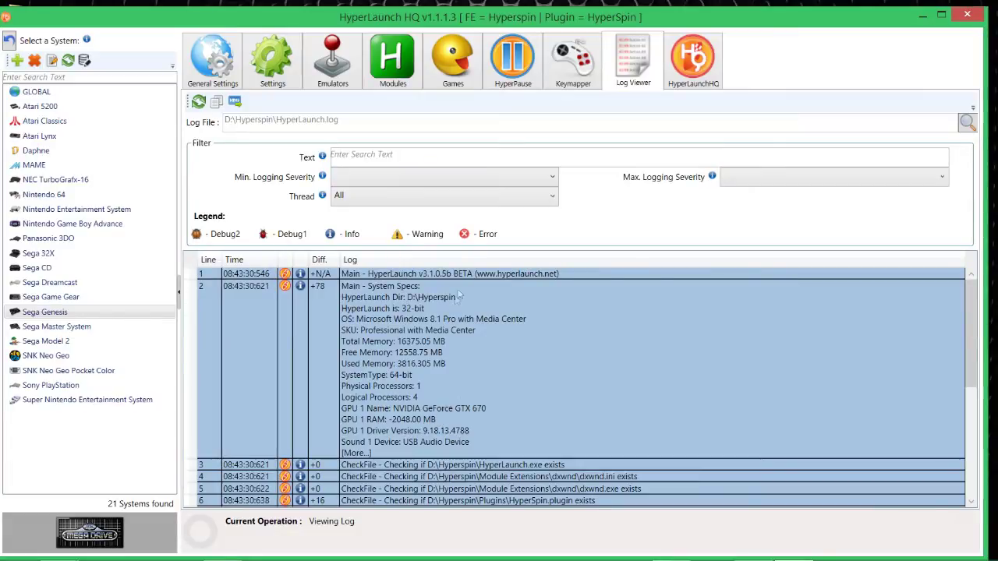
pyautogui.scroll(-3, 411, 353)
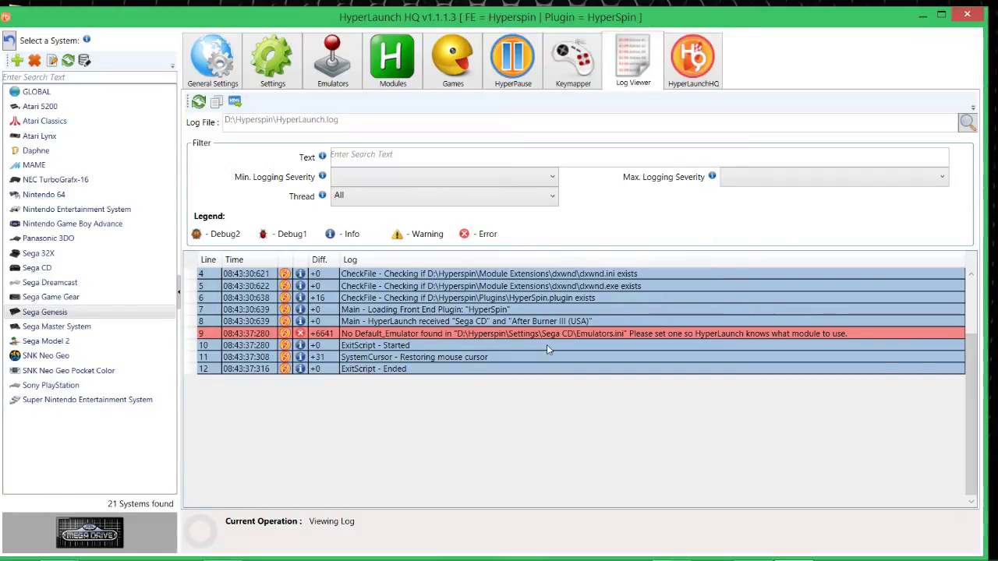
pyautogui.scroll(3, 494, 403)
pyautogui.scroll(-3, 413, 442)
pyautogui.scroll(3, 413, 442)
pyautogui.scroll(-3, 413, 442)
pyautogui.scroll(3, 411, 442)
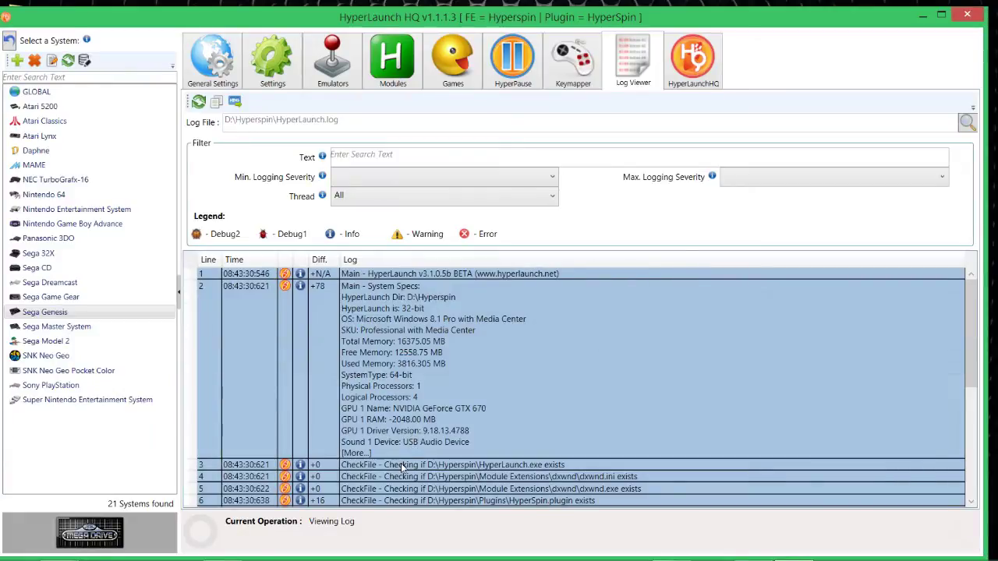
pyautogui.scroll(-3, 402, 464)
pyautogui.scroll(3, 401, 464)
pyautogui.scroll(-3, 401, 464)
pyautogui.scroll(3, 401, 464)
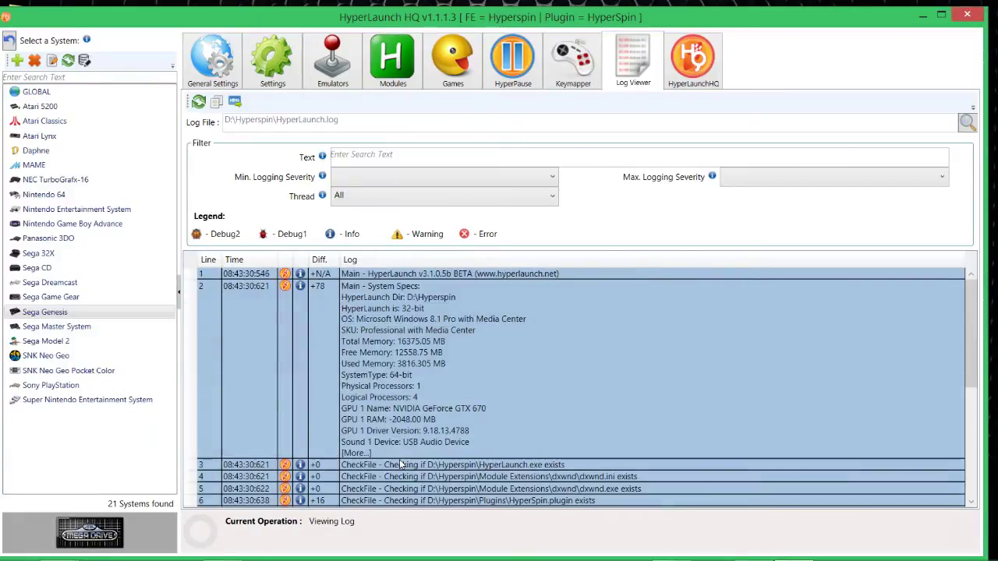
pyautogui.scroll(-3, 421, 365)
pyautogui.scroll(3, 421, 365)
pyautogui.scroll(-3, 421, 365)
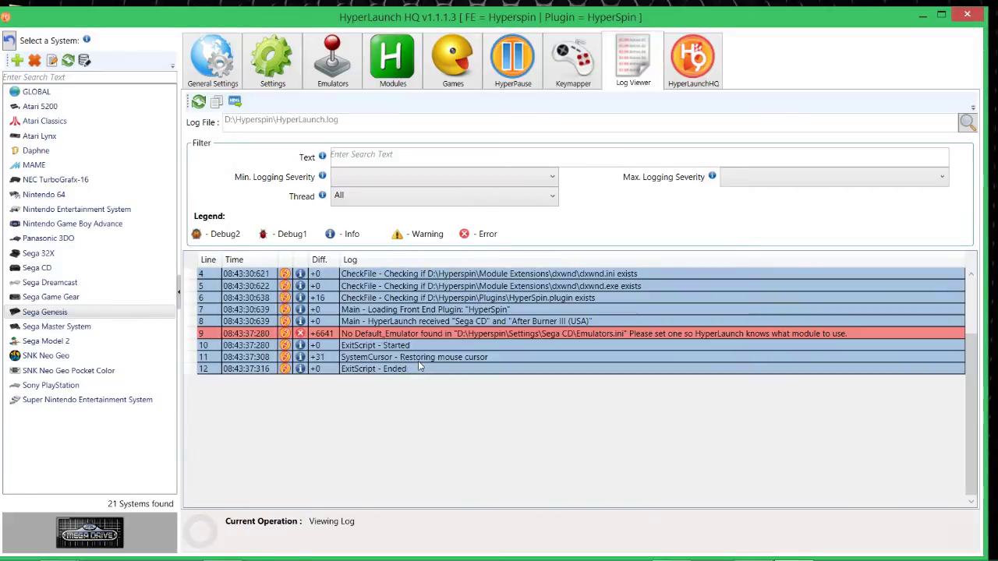
pyautogui.scroll(3, 421, 365)
pyautogui.scroll(-3, 421, 364)
pyautogui.scroll(3, 417, 374)
pyautogui.scroll(-3, 353, 379)
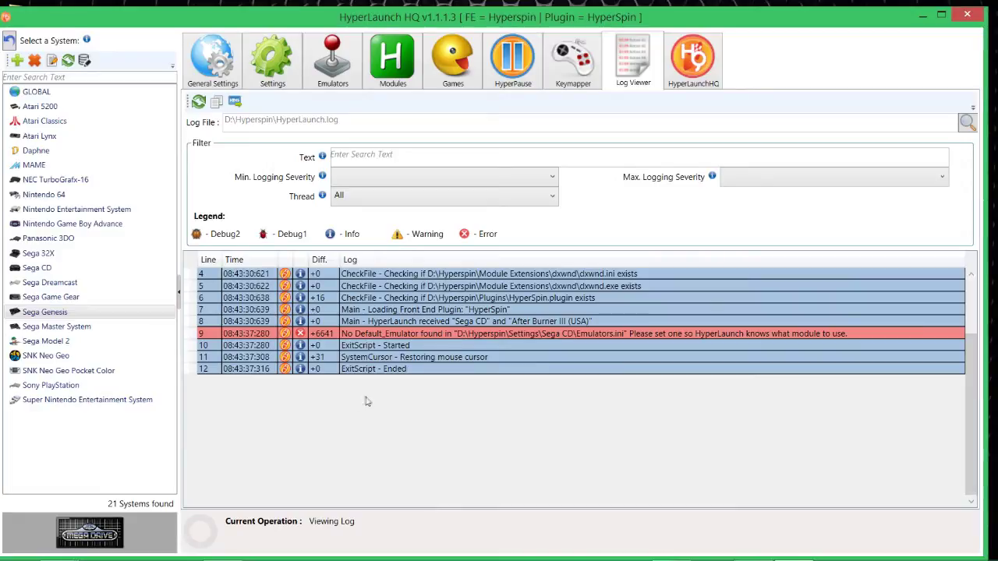
pyautogui.scroll(3, 365, 400)
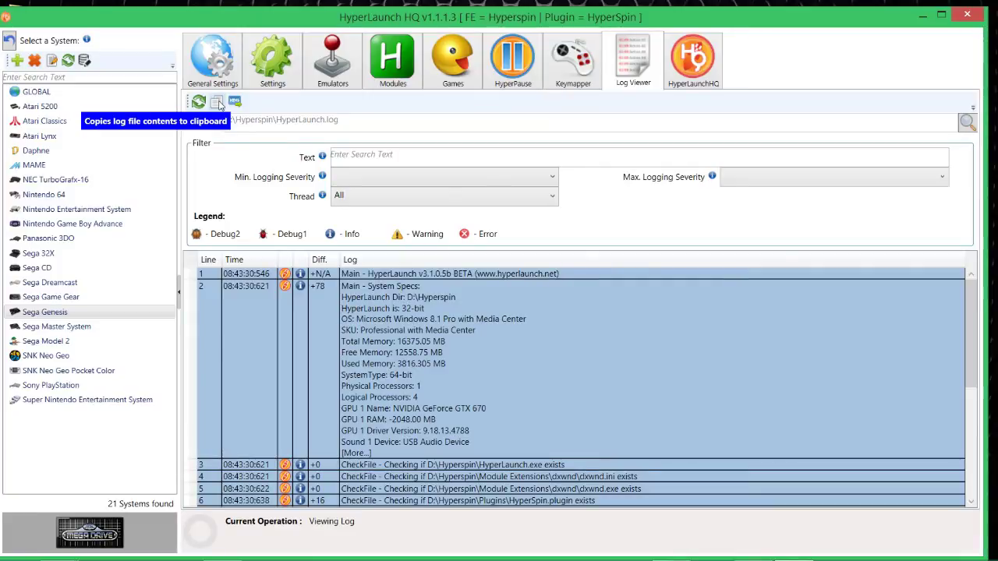
# Copy the log file's contents to the clipboard and close HyperLaunchHQ
pyautogui.click(219, 104)
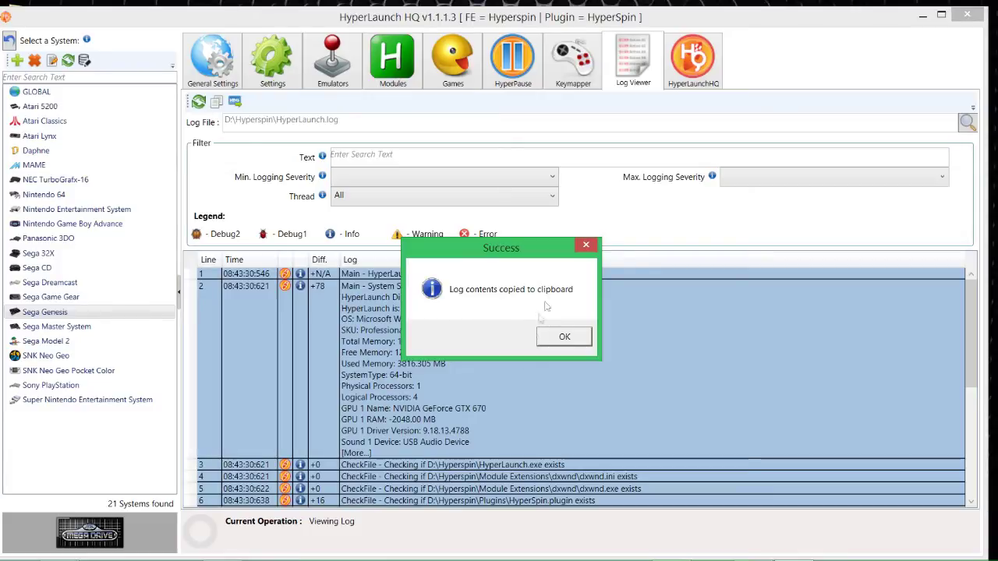
pyautogui.click(561, 343)
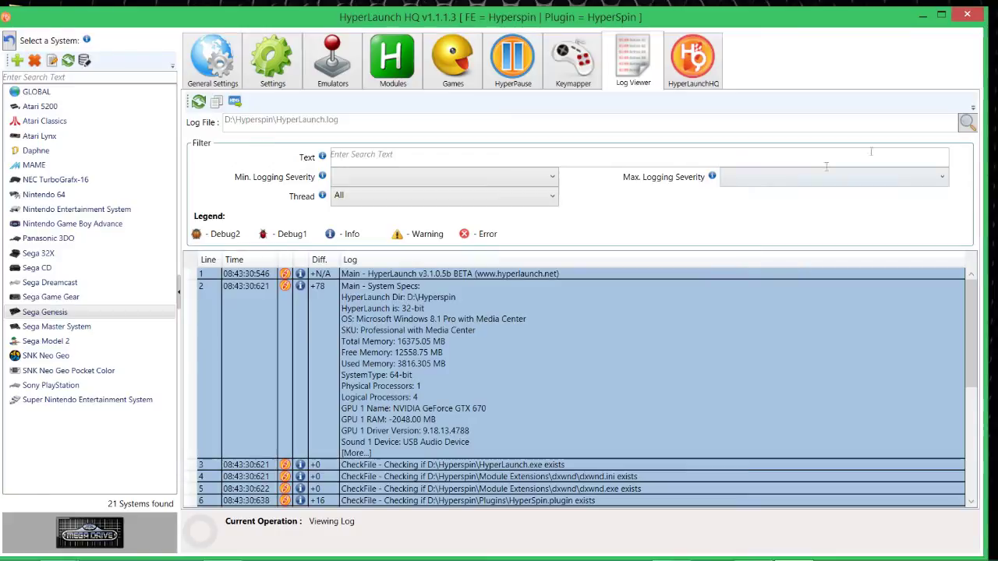
pyautogui.click(967, 14)
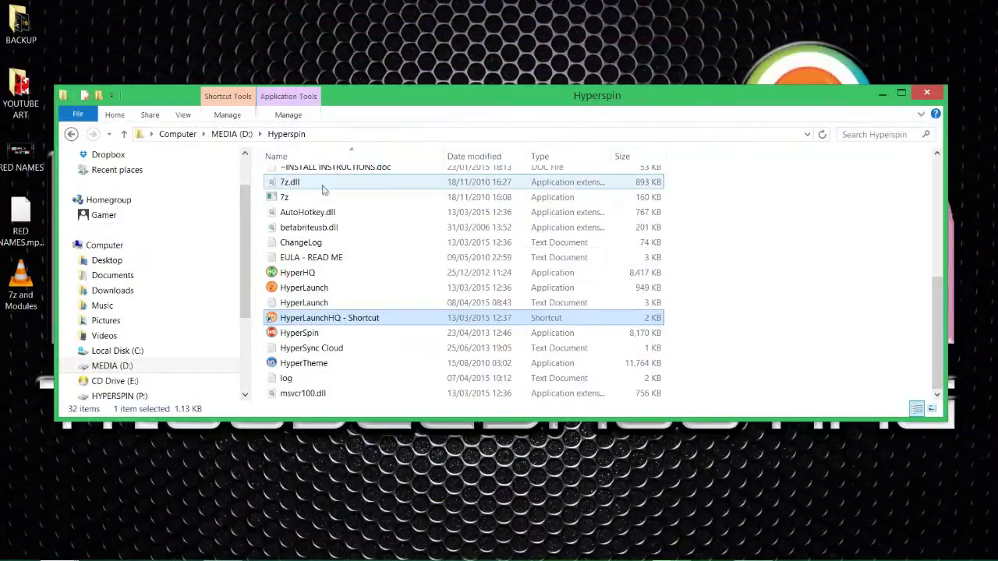
# Switch to Firefox and look over the HyperSpin forum's main page, including its support and Gold Members sections
pyautogui.click(224, 548)
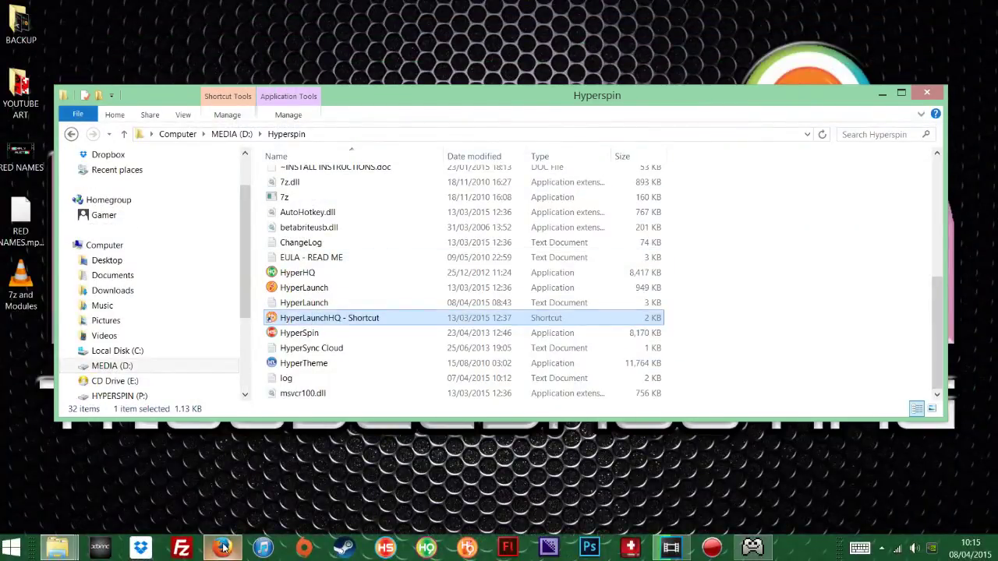
pyautogui.scroll(-10, 297, 373)
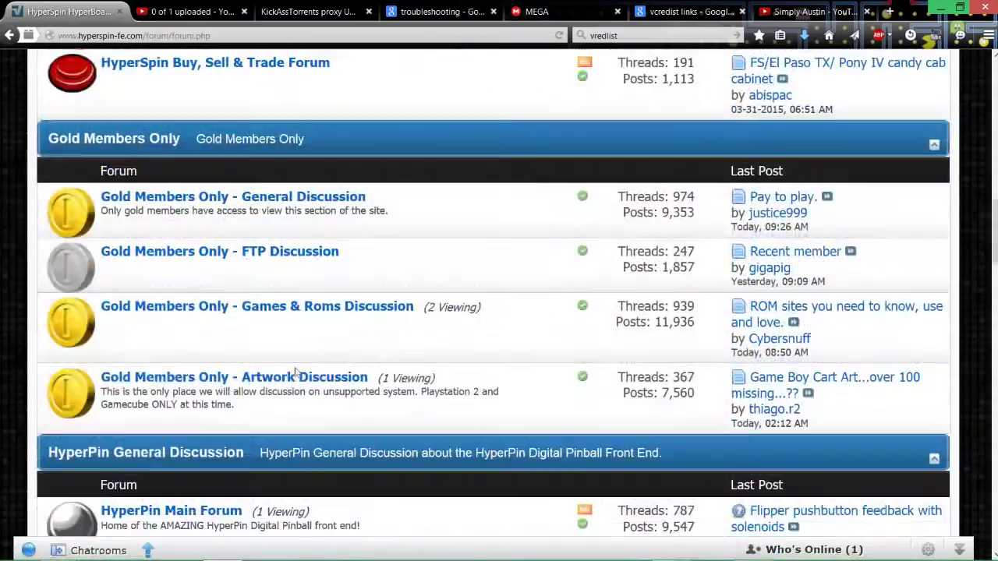
pyautogui.scroll(10, 295, 372)
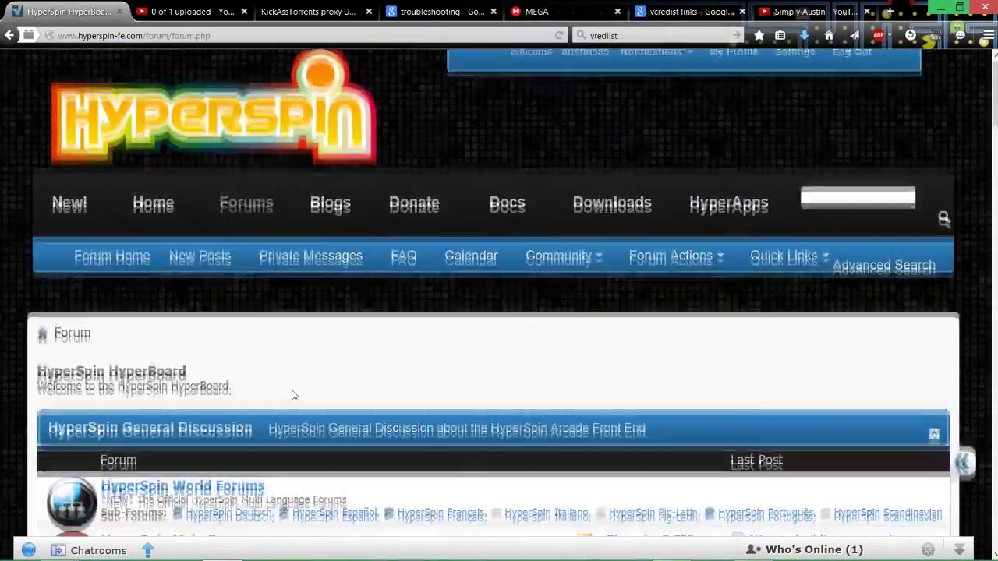
pyautogui.scroll(-8, 292, 395)
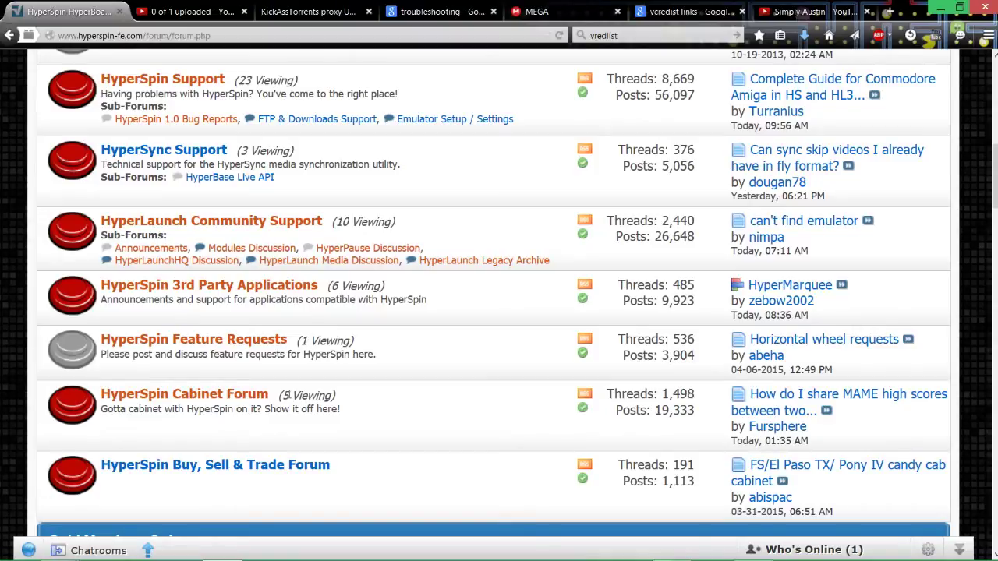
pyautogui.scroll(8, 286, 395)
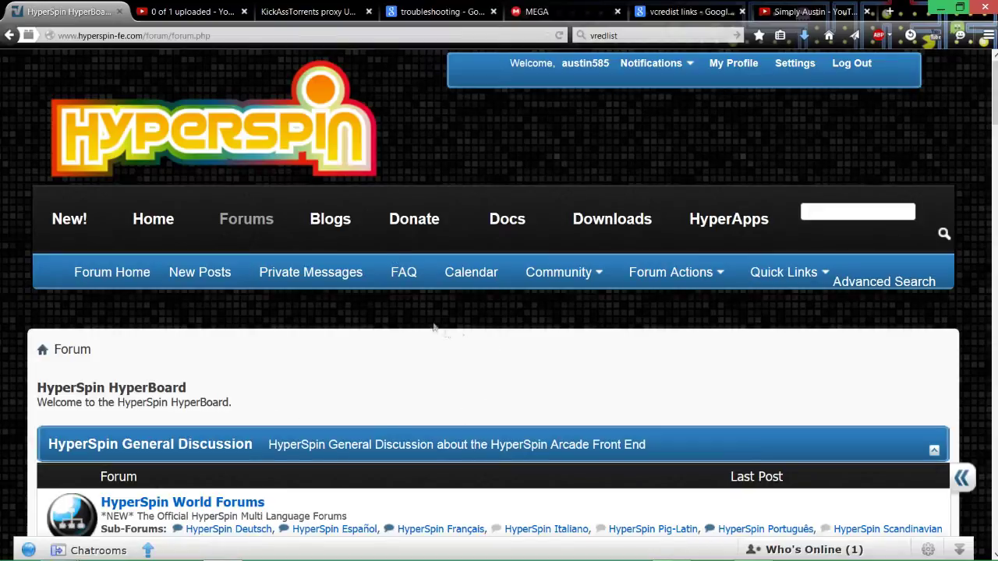
pyautogui.scroll(-3, 239, 247)
pyautogui.scroll(3, 242, 234)
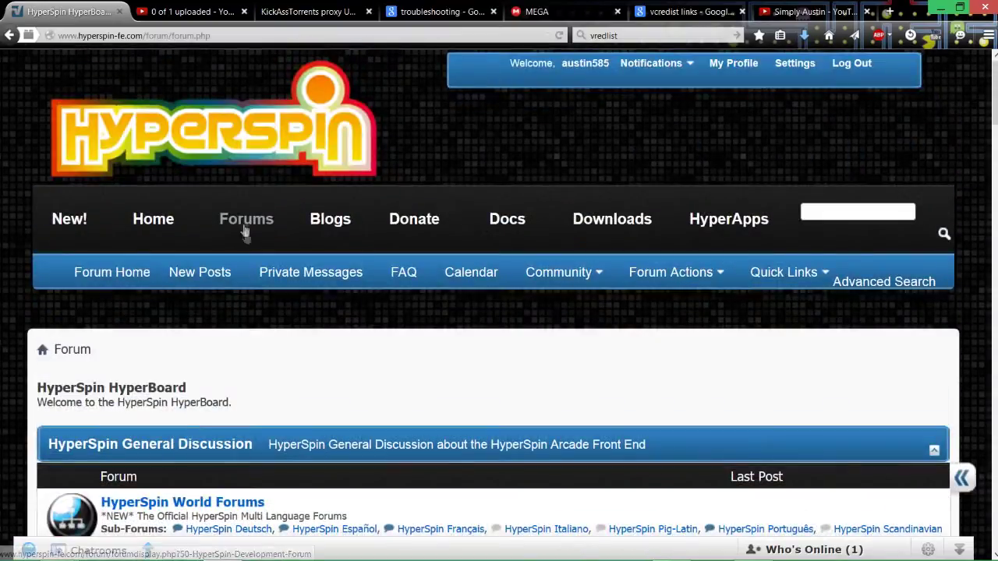
# Reload the forum index and review the HyperSpin General Discussion boards for a suitable place to ask for help
pyautogui.click(241, 222)
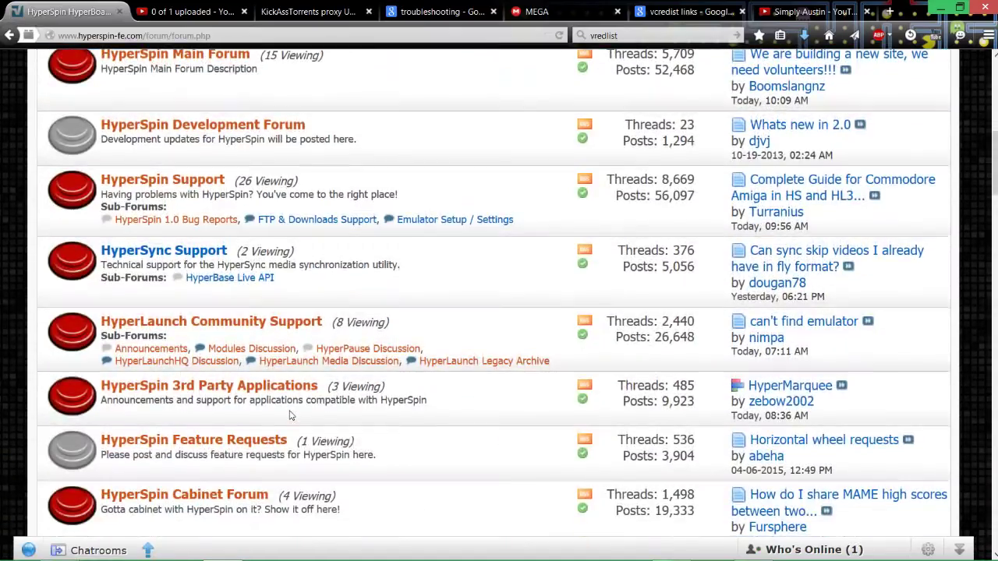
pyautogui.scroll(3, 289, 416)
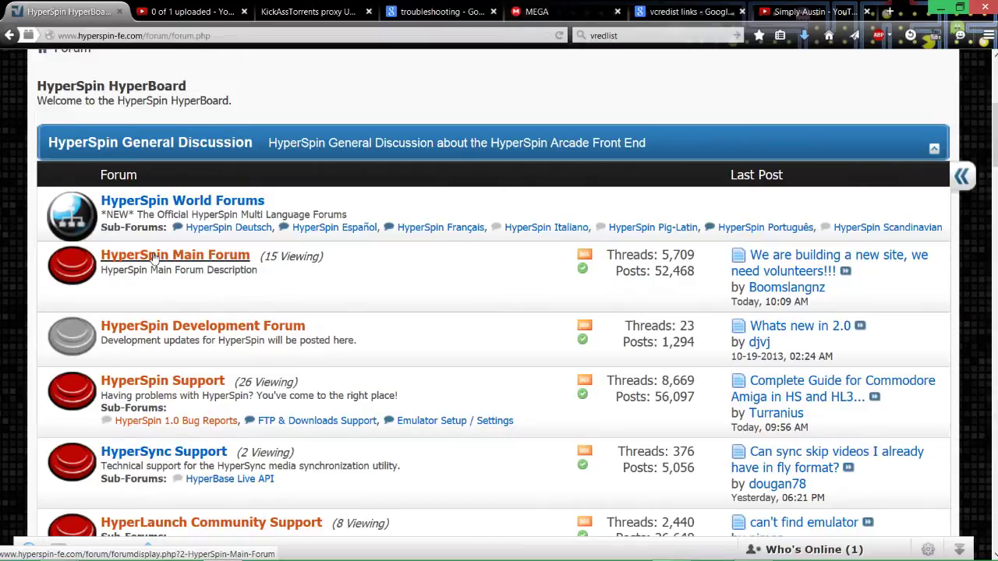
pyautogui.scroll(-7, 155, 257)
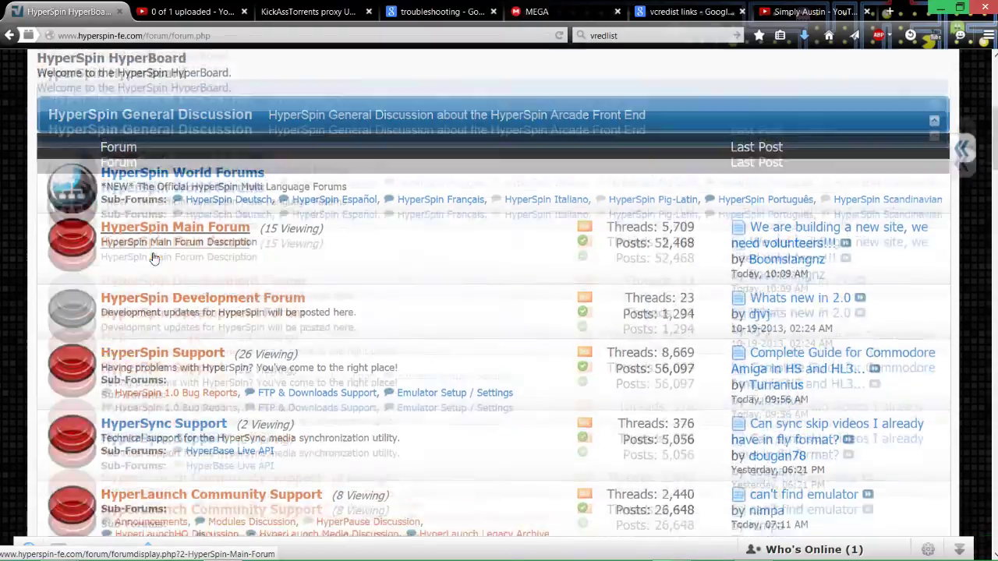
pyautogui.scroll(5, 156, 242)
pyautogui.scroll(3, 156, 239)
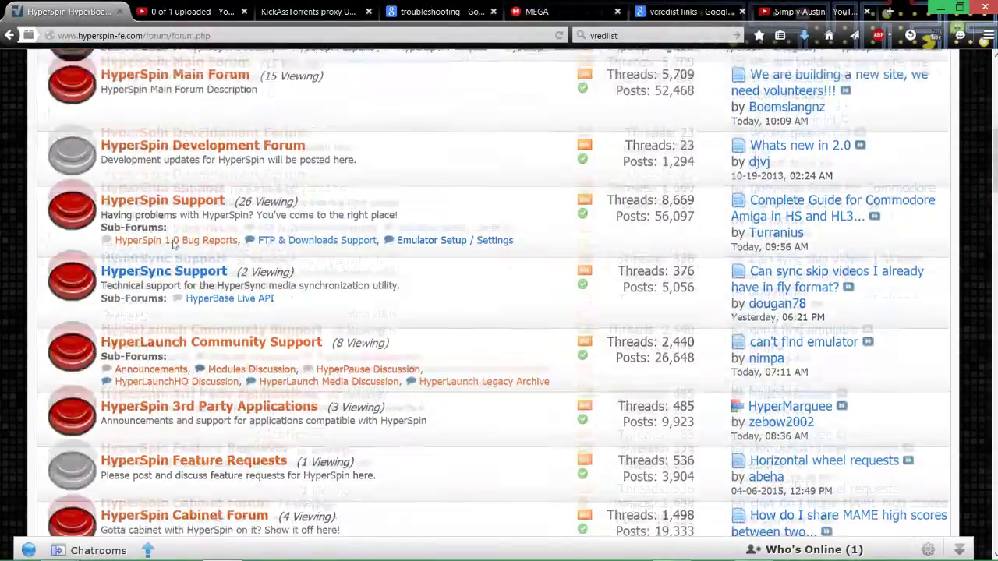
# Open the HyperSpin Main Forum, look through its threads and return to the option for posting a new thread
pyautogui.click(195, 256)
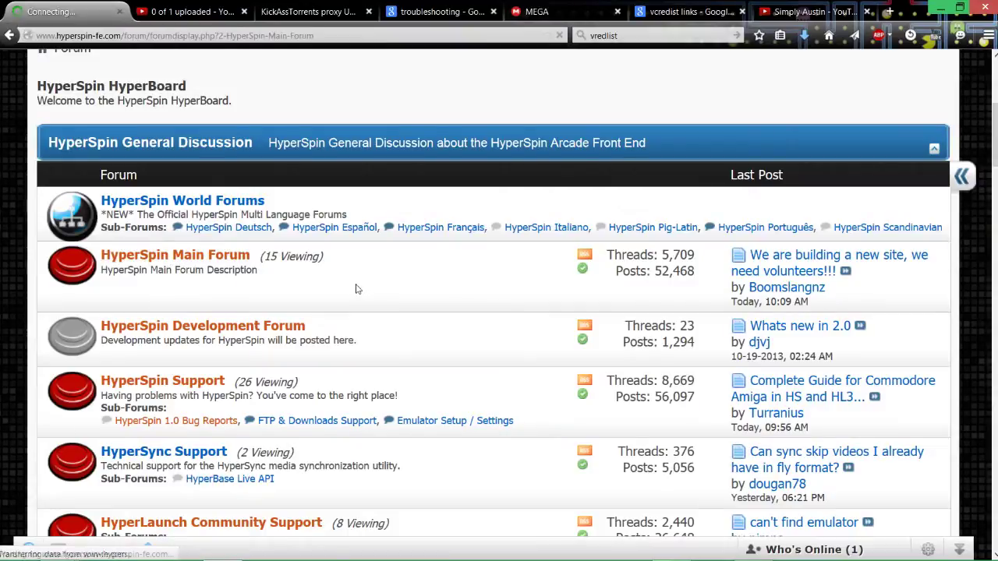
pyautogui.scroll(-10, 429, 265)
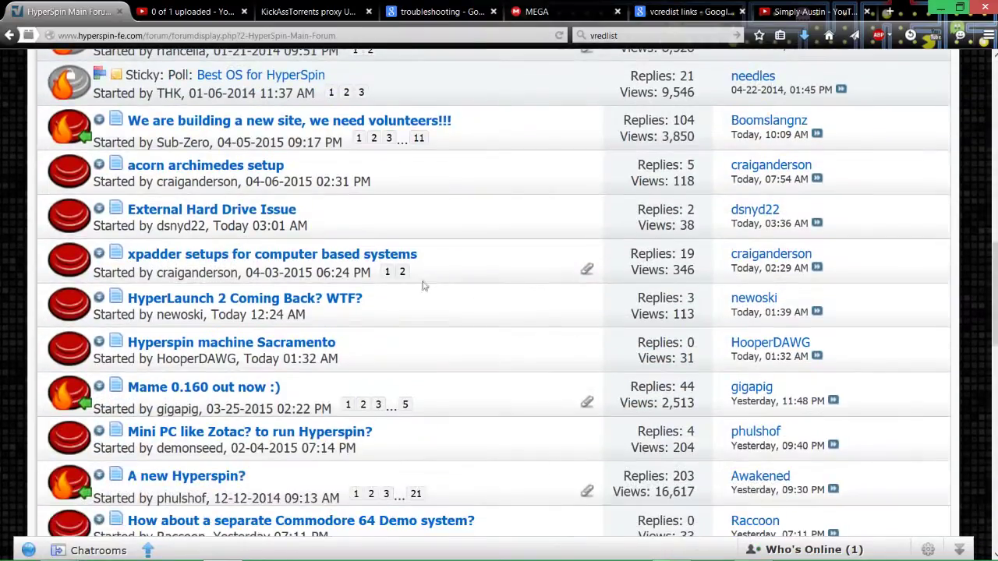
pyautogui.moveTo(414, 302)
pyautogui.scroll(10, 414, 301)
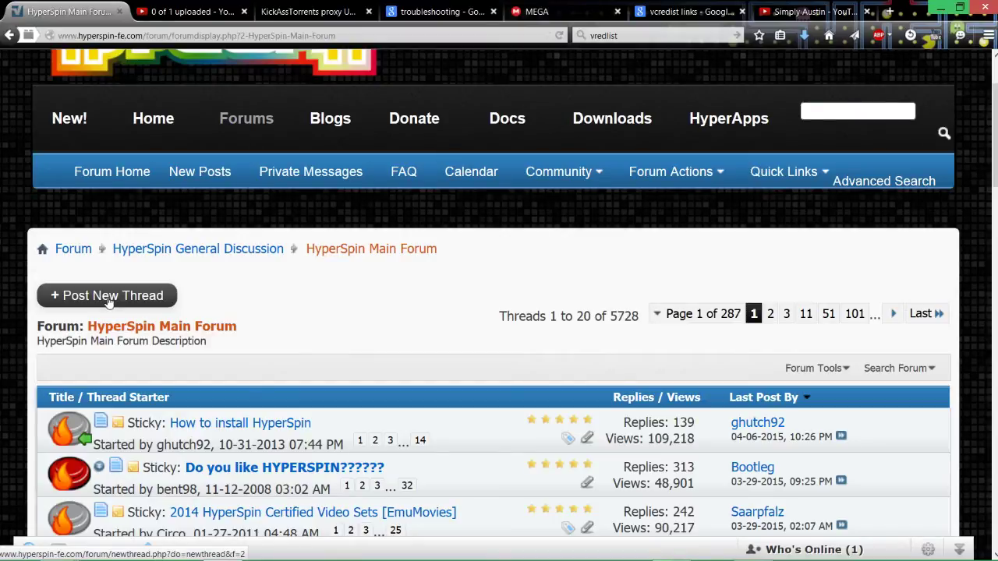
# Start a new thread in the HyperSpin Main Forum and title it "Hyperlaunch not booting"
pyautogui.click(110, 302)
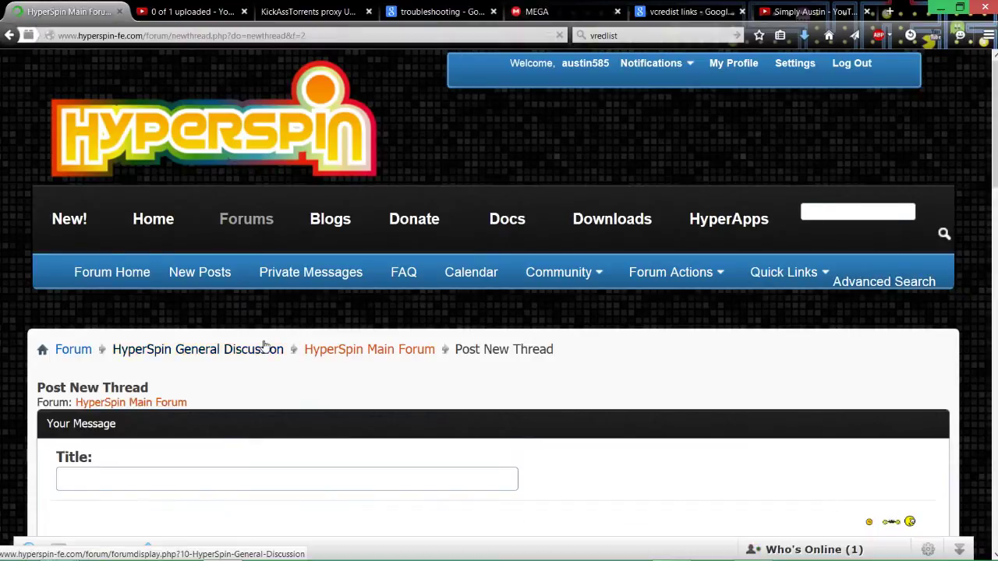
pyautogui.scroll(-3, 232, 300)
pyautogui.click(111, 278)
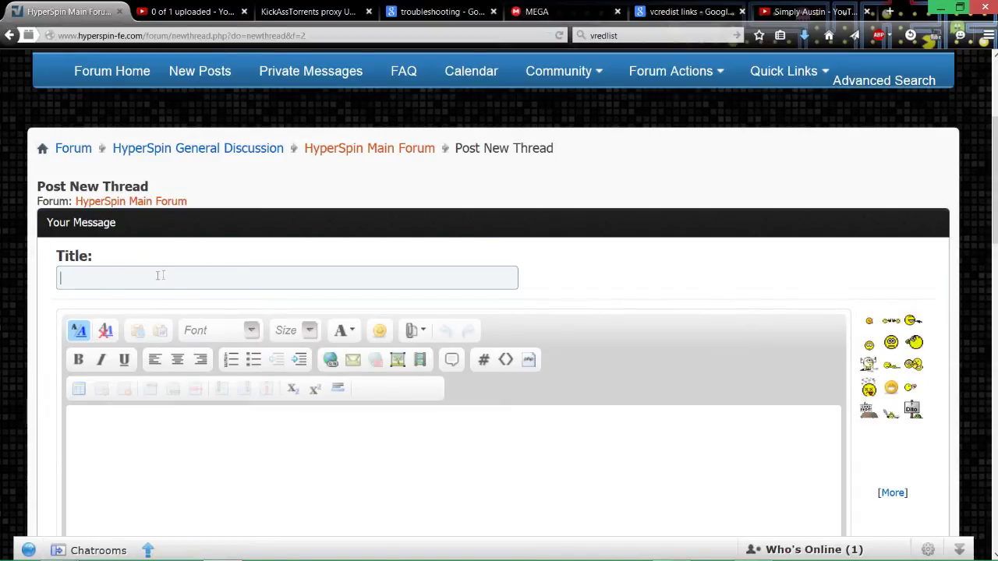
pyautogui.click(262, 271)
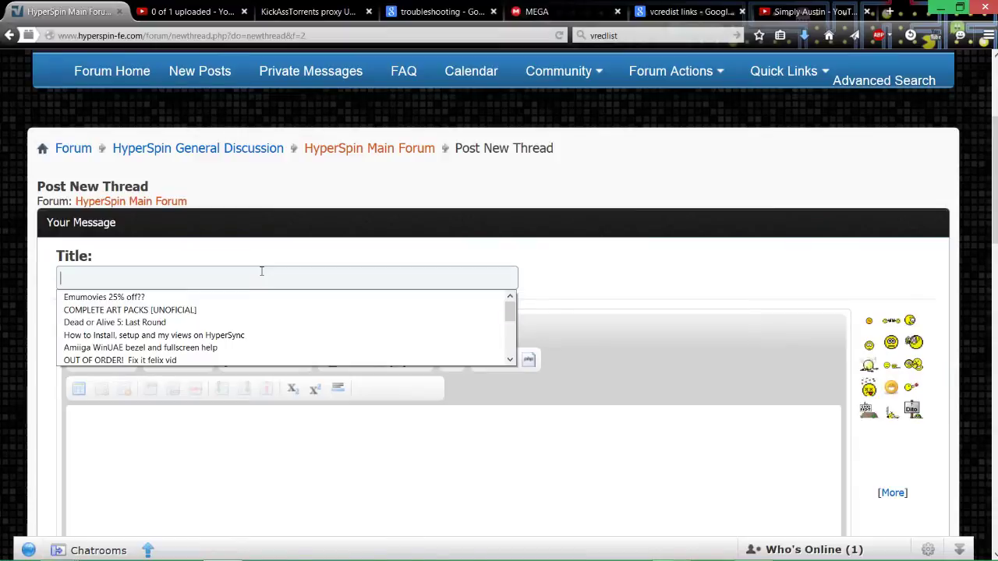
pyautogui.write('Hyperlaunch not b')
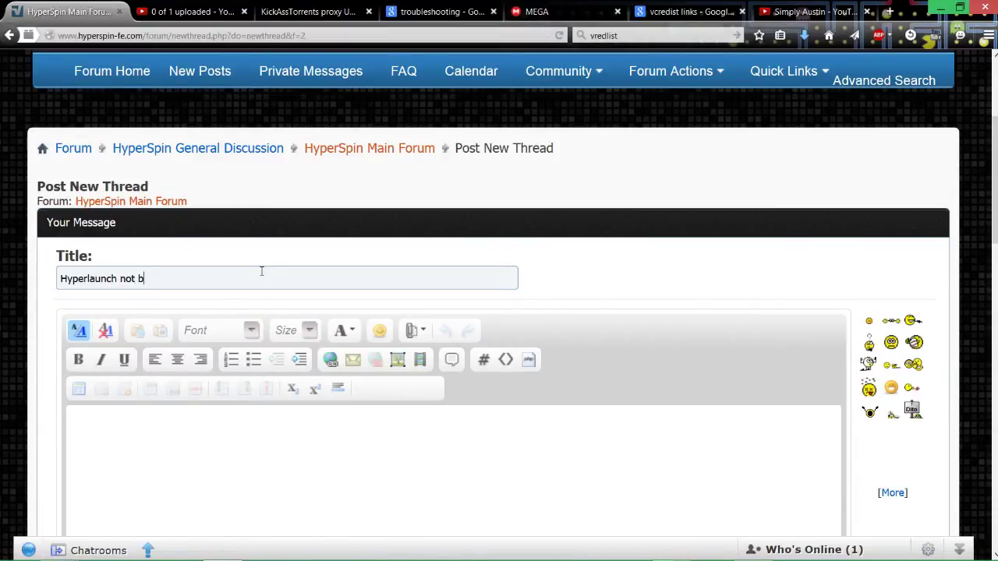
pyautogui.write('ooting')
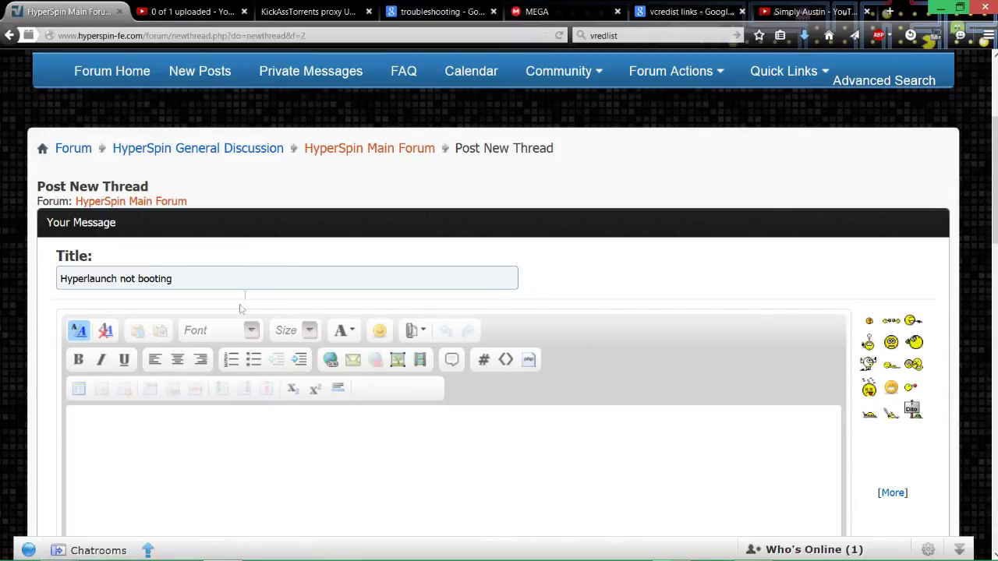
# Insert the word "Genesis" after "Hyperlaunch" in the thread title
pyautogui.scroll(-2, 256, 257)
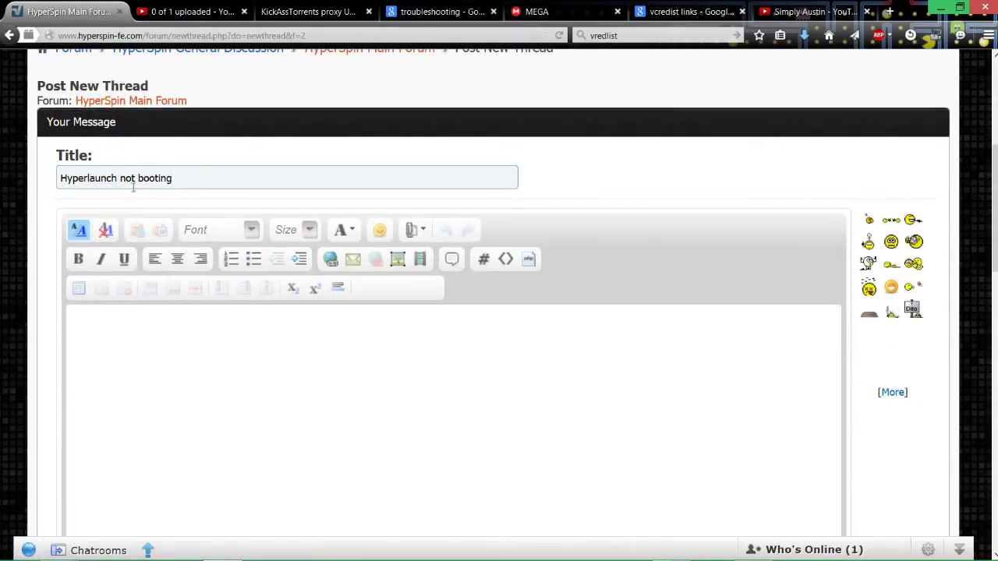
pyautogui.click(119, 173)
pyautogui.write('Ge')
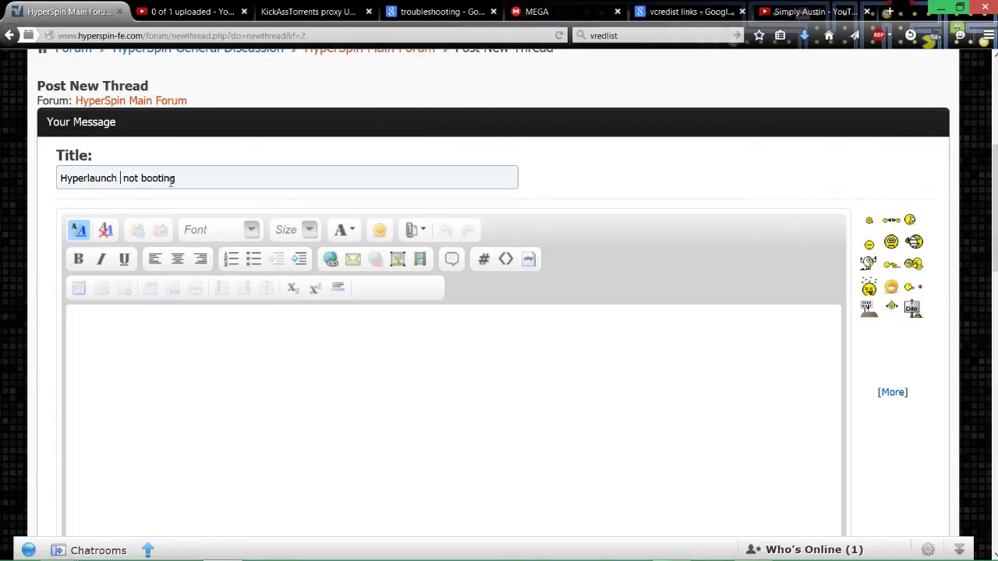
pyautogui.write('nesis')
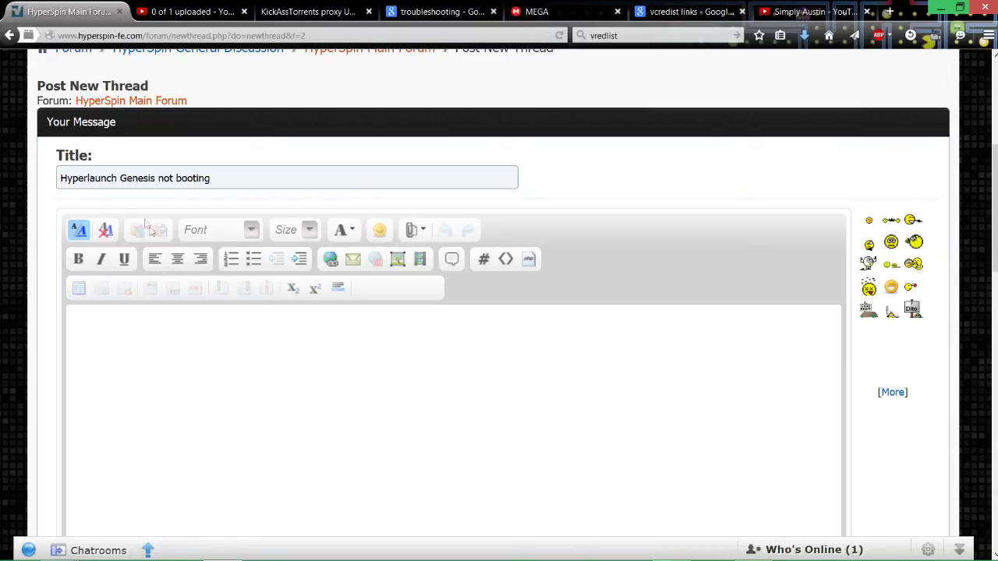
# Begin the message body with the sentence "Im running Genesis through RetroArch."
pyautogui.click(229, 342)
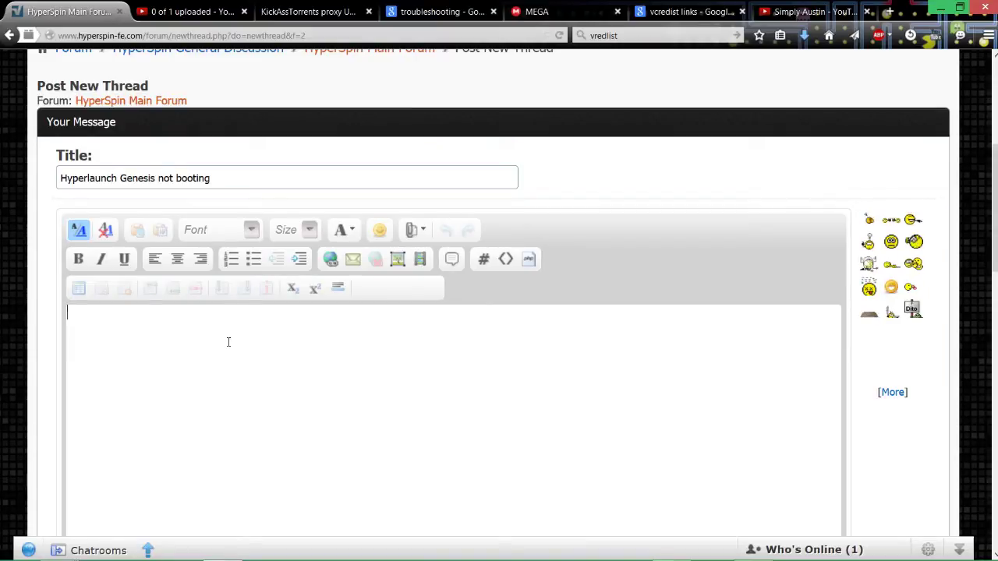
pyautogui.write('Im')
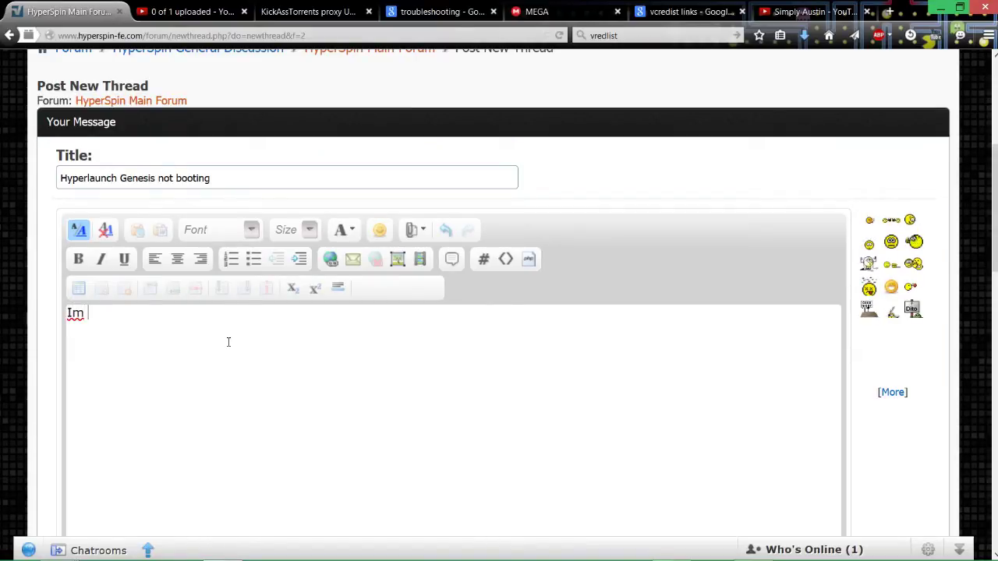
pyautogui.write(' running Geneseis')
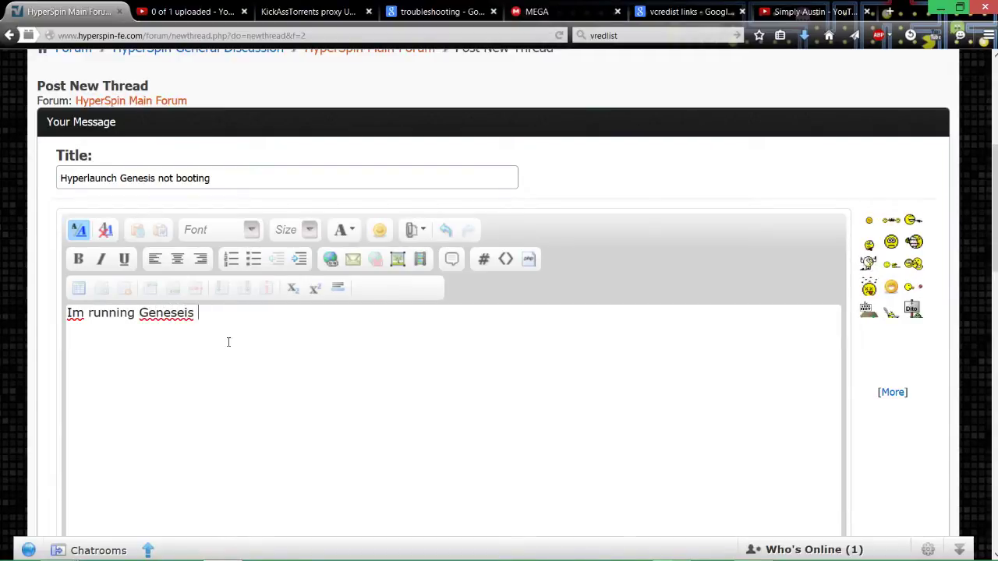
pyautogui.press('BackSpace')
pyautogui.press('BackSpace')
pyautogui.press('BackSpace')
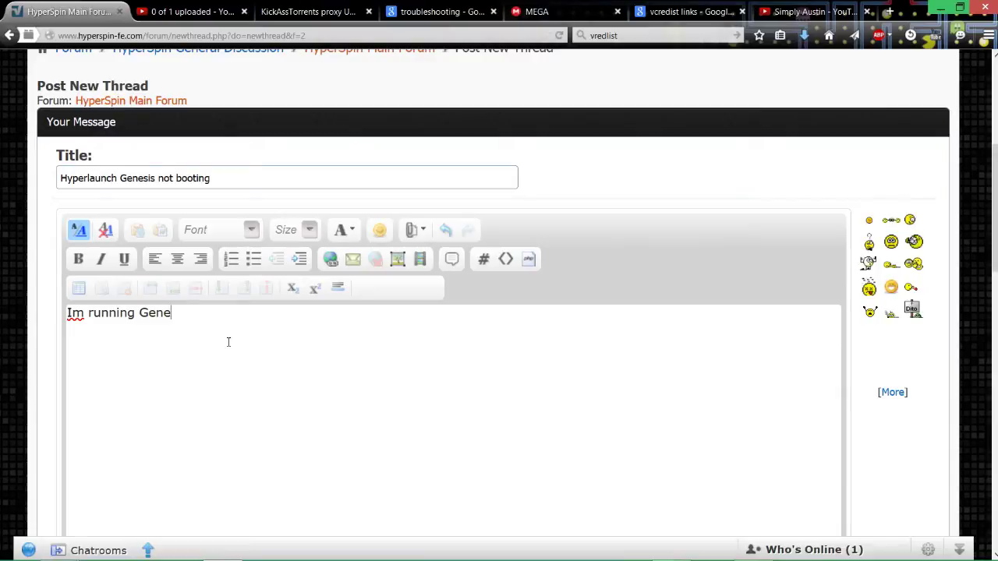
pyautogui.write('is thr')
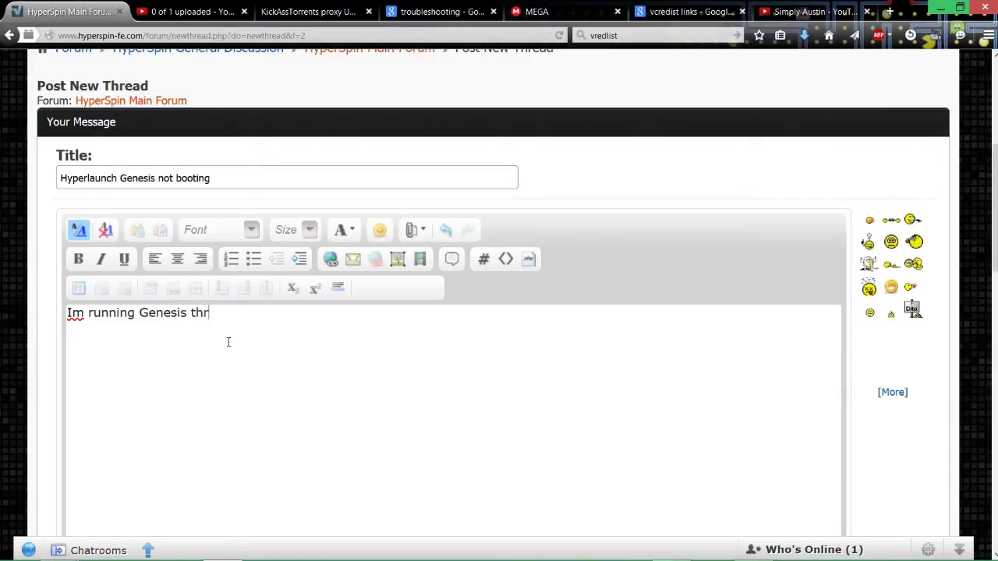
pyautogui.write('ough Retro')
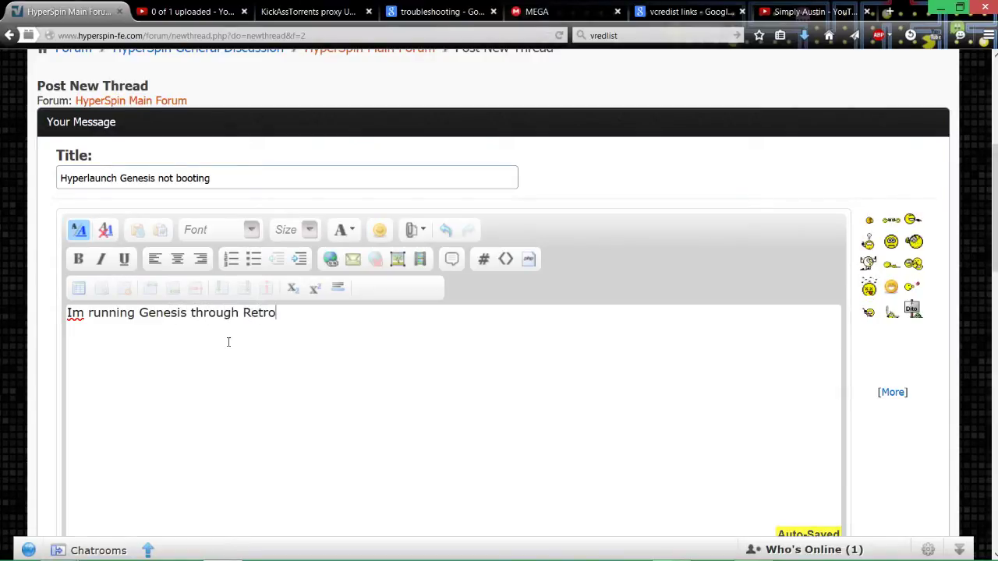
pyautogui.write('Arch')
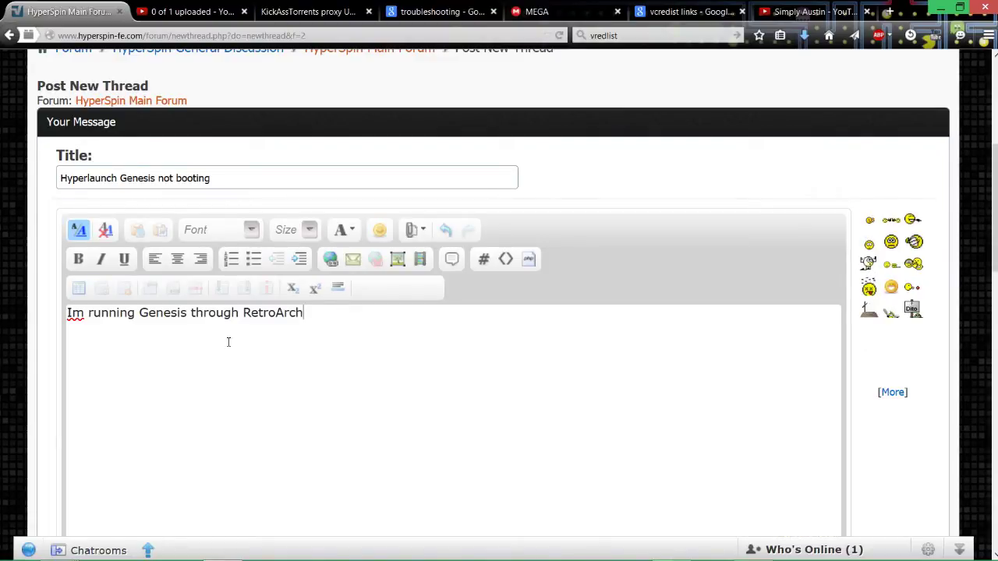
pyautogui.write('. ')
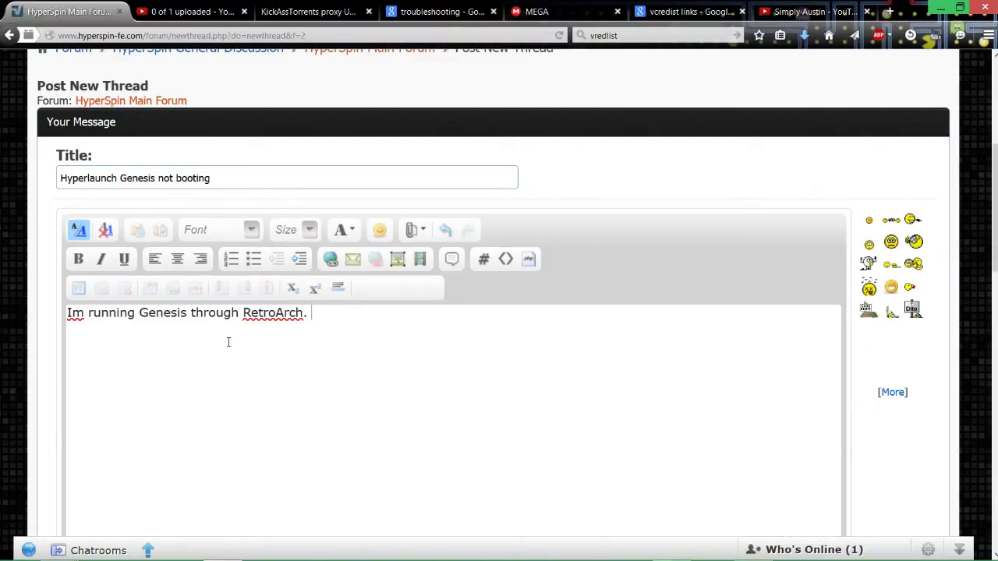
# Add the problem description "Does not boot. black screen on launch." to the message
pyautogui.write('Does n')
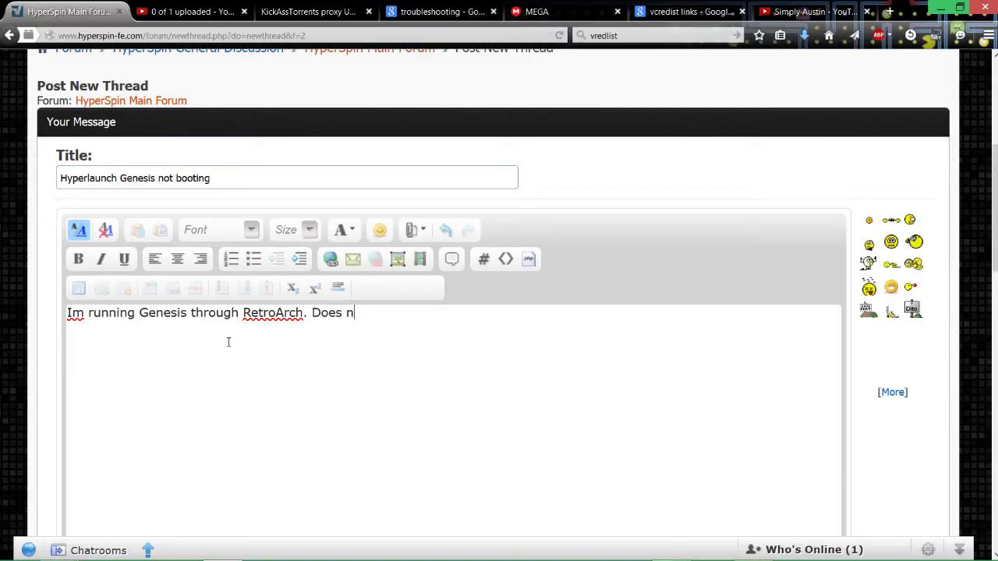
pyautogui.write('ot boot')
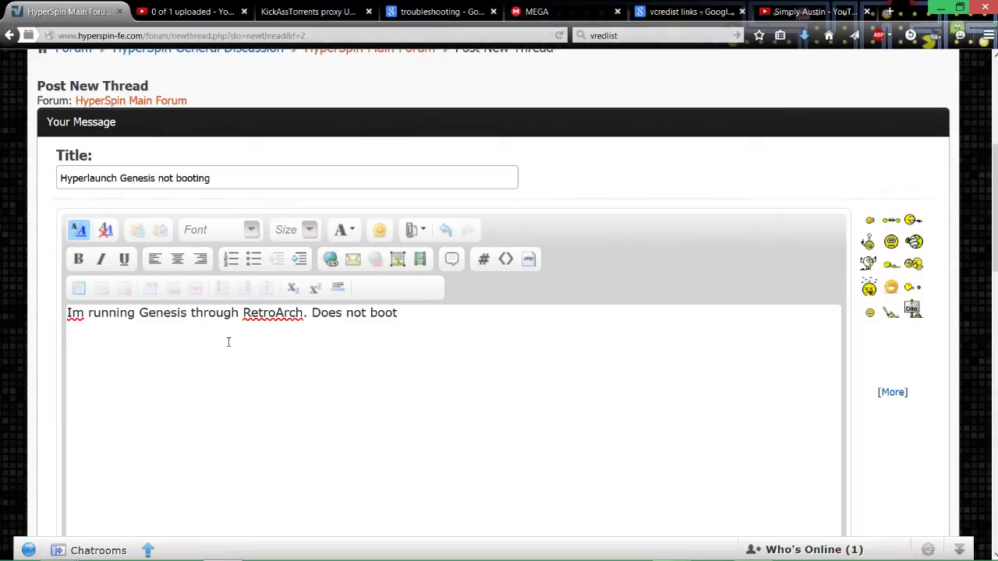
pyautogui.write('. black s')
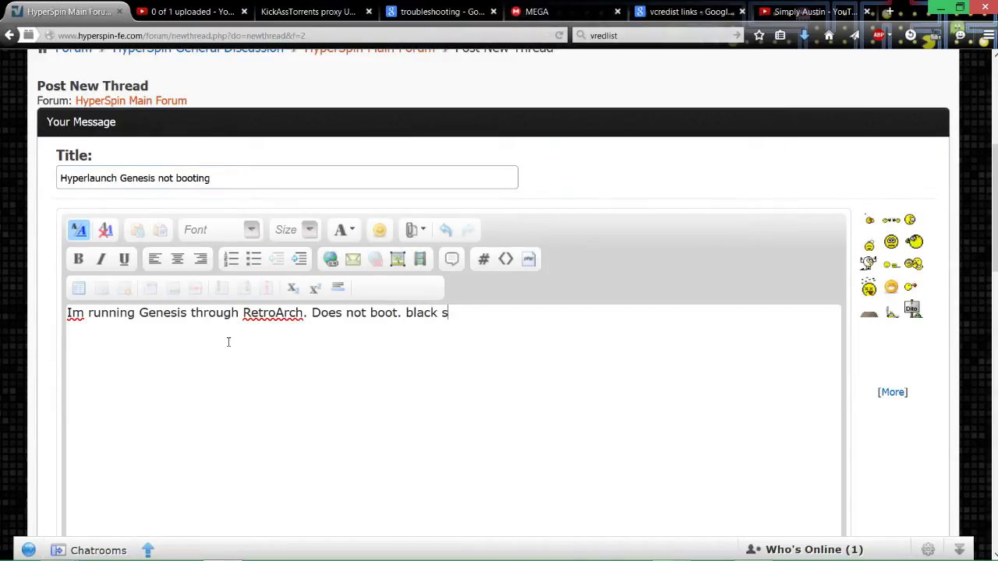
pyautogui.write('creen on l')
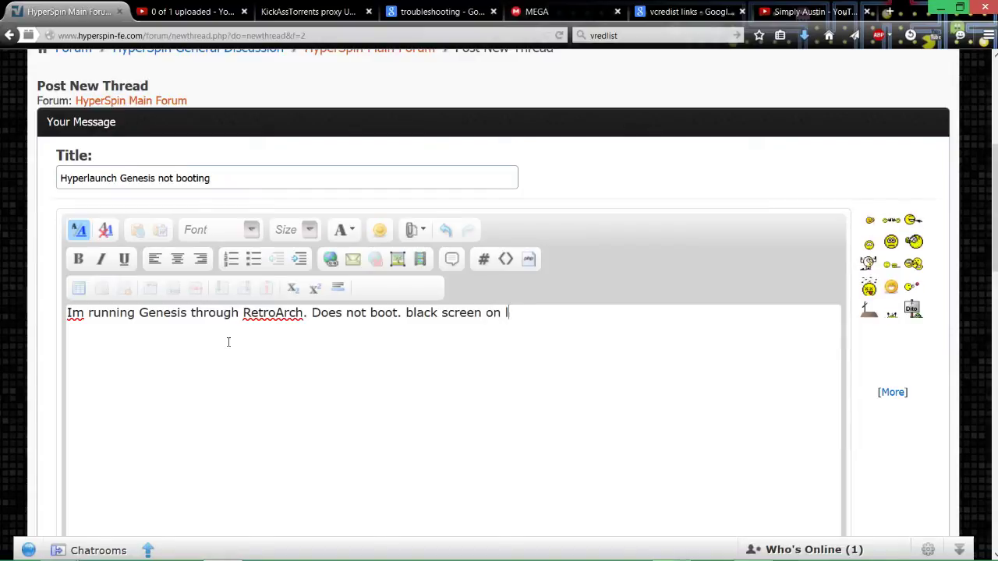
pyautogui.write('aunch.')
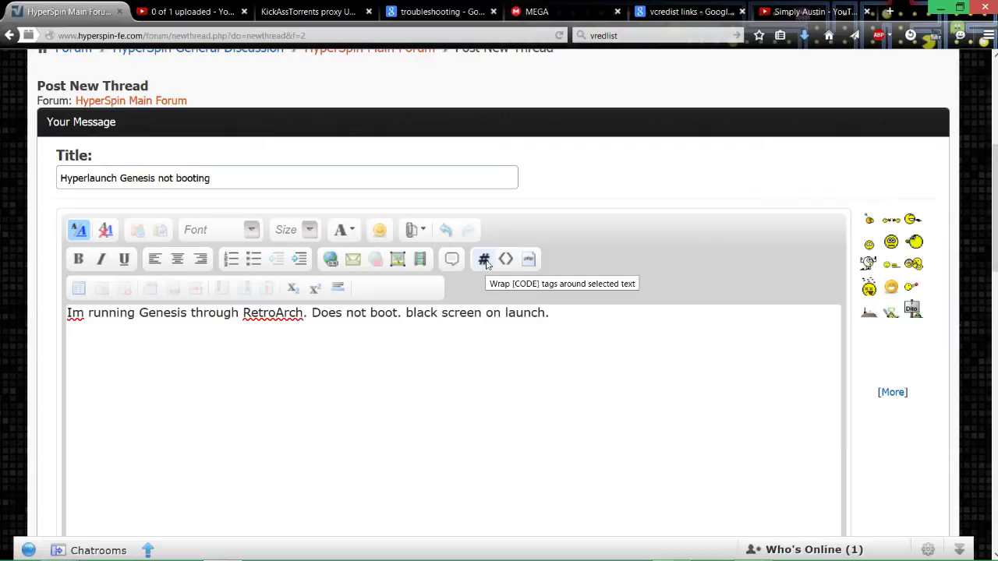
# Insert CODE tags below the problem description and paste the copied HyperLaunch log between them
pyautogui.click(484, 259)
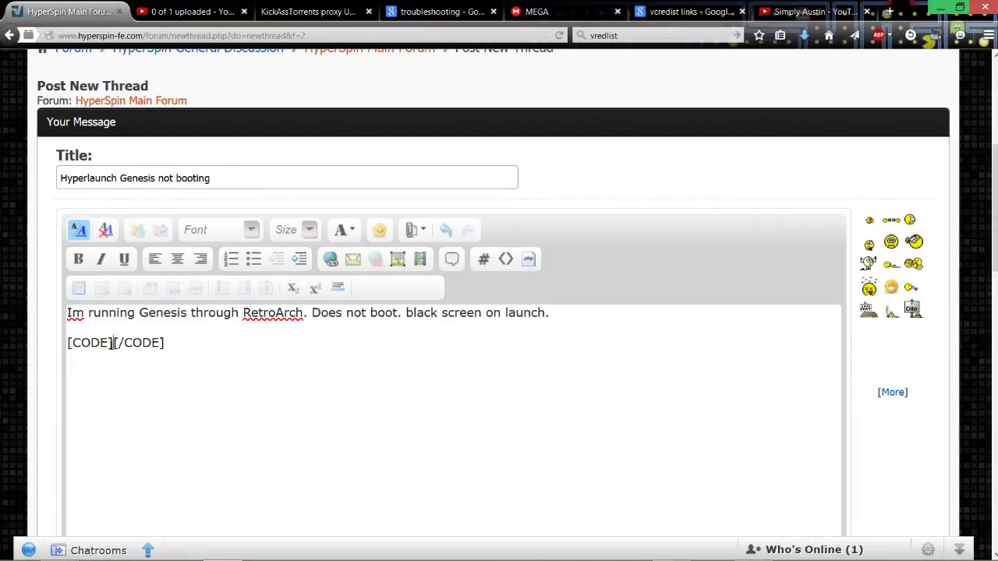
pyautogui.rightClick(113, 345)
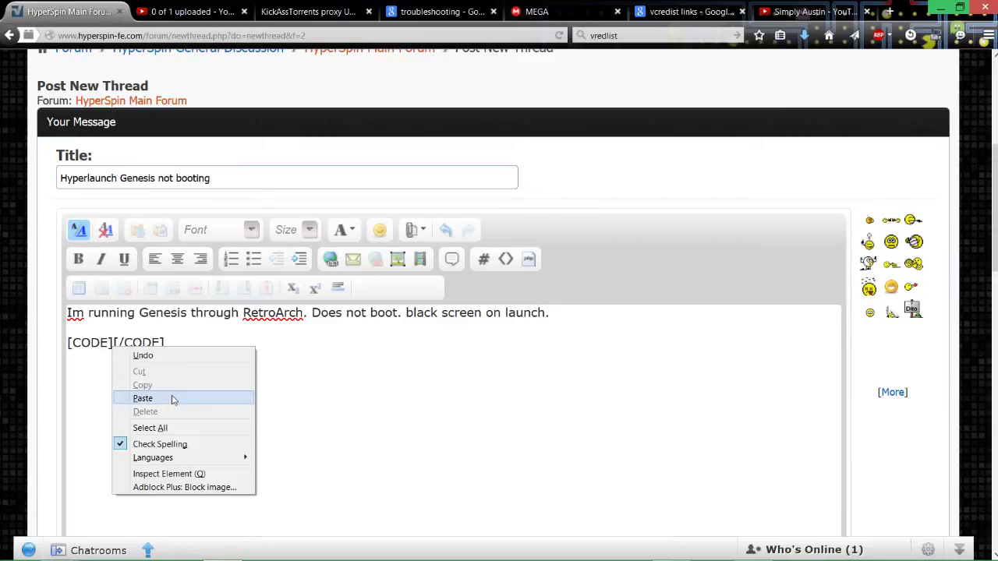
pyautogui.click(143, 399)
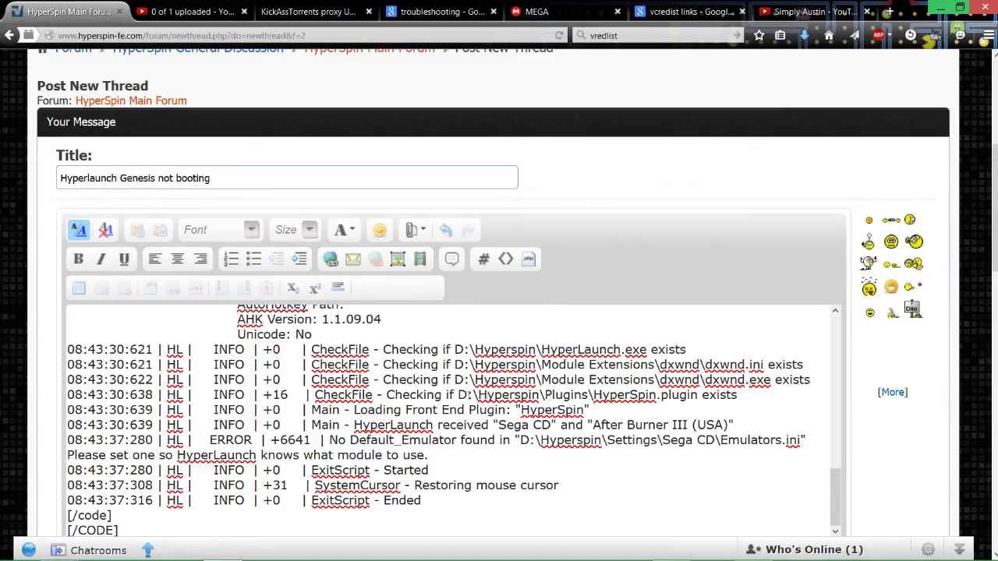
# Review the pasted log from beginning to end, including its code tags and system specs, and look over the posting options below the message
pyautogui.scroll(-4, 893, 460)
pyautogui.scroll(3, 846, 407)
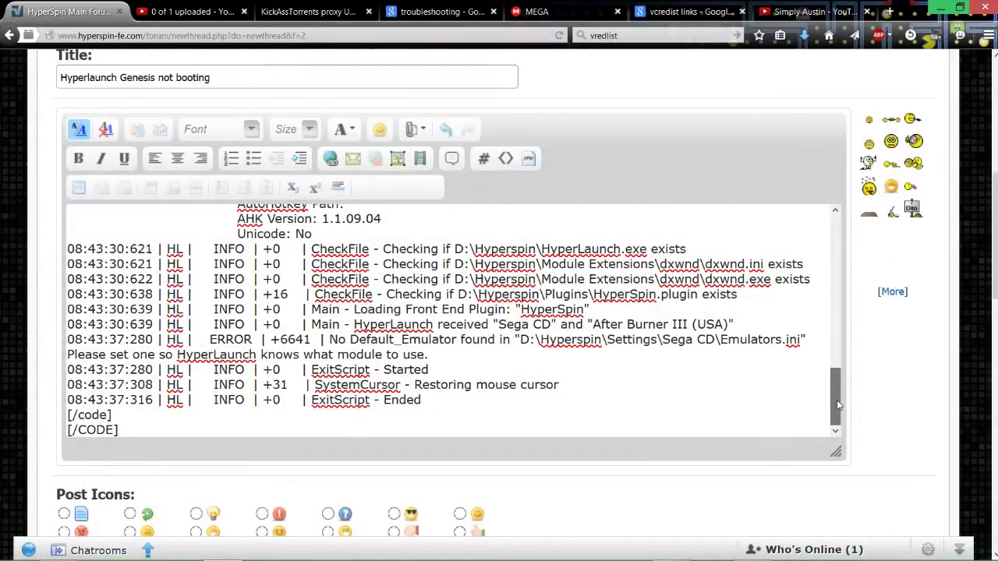
pyautogui.moveTo(840, 402); pyautogui.dragTo(821, 248)
pyautogui.scroll(-10, 820, 248)
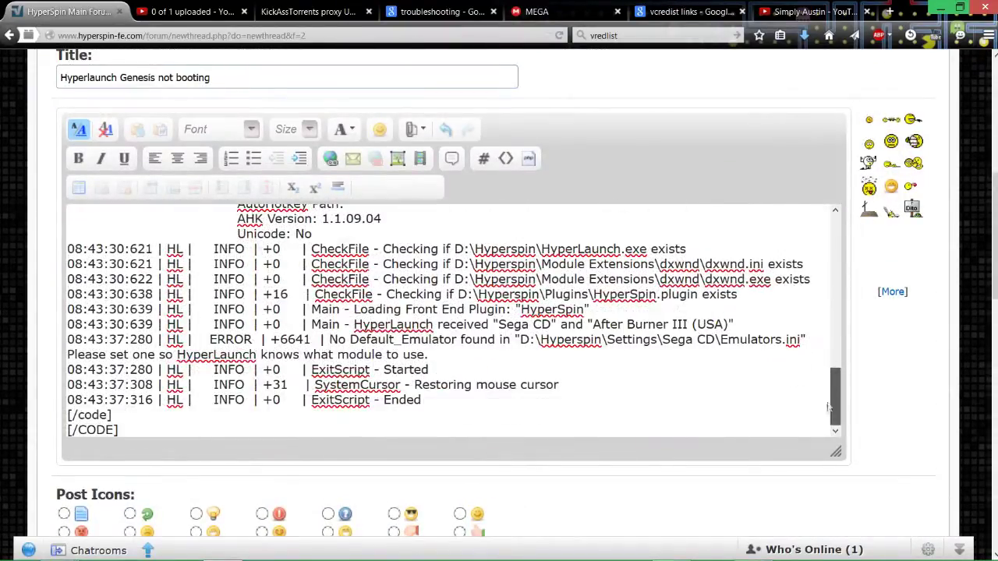
pyautogui.scroll(10, 815, 238)
pyautogui.scroll(-10, 809, 231)
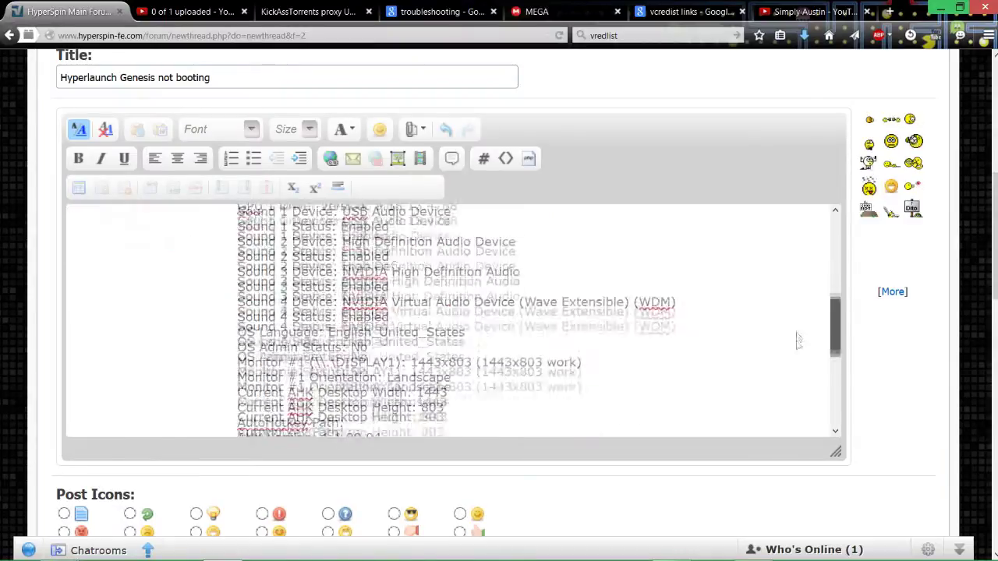
pyautogui.scroll(9, 809, 263)
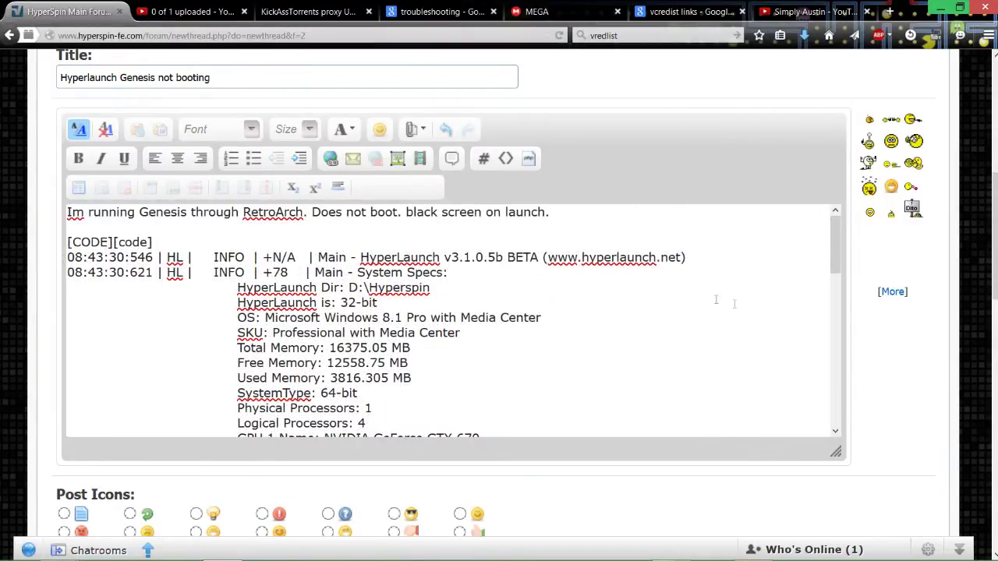
pyautogui.scroll(-8, 872, 354)
pyautogui.scroll(12, 872, 354)
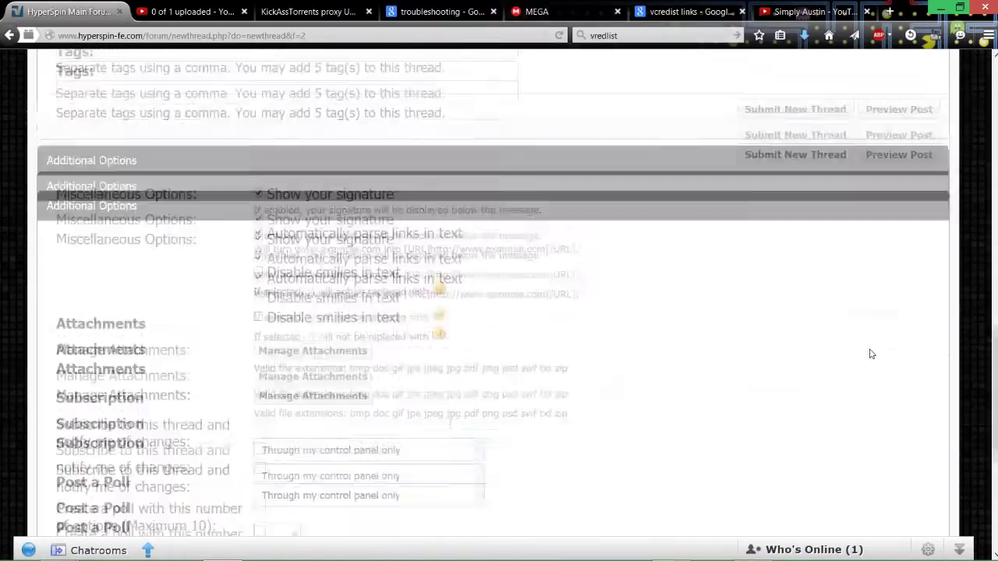
pyautogui.scroll(-3, 872, 354)
pyautogui.scroll(-1, 872, 355)
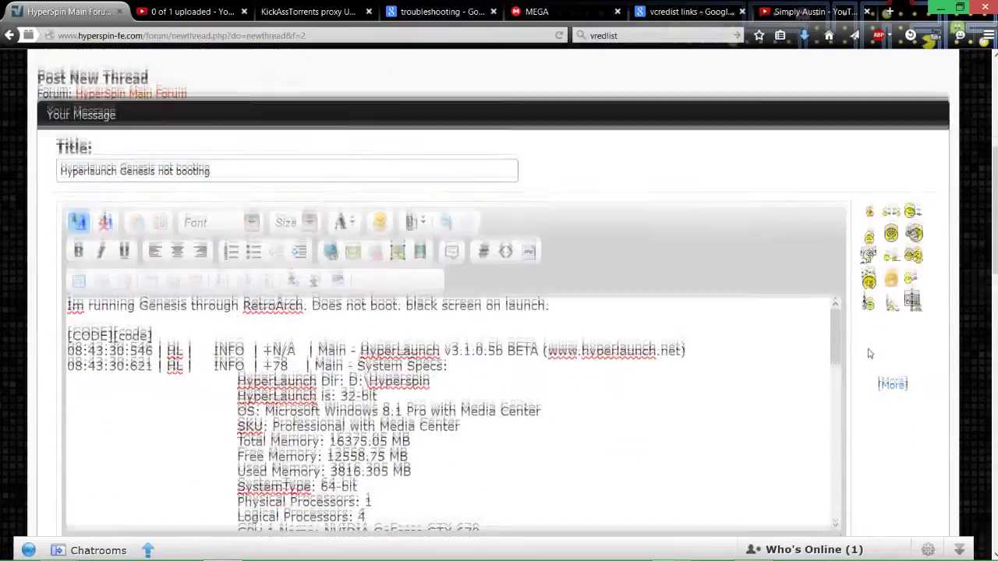
pyautogui.moveTo(841, 254); pyautogui.dragTo(816, 241)
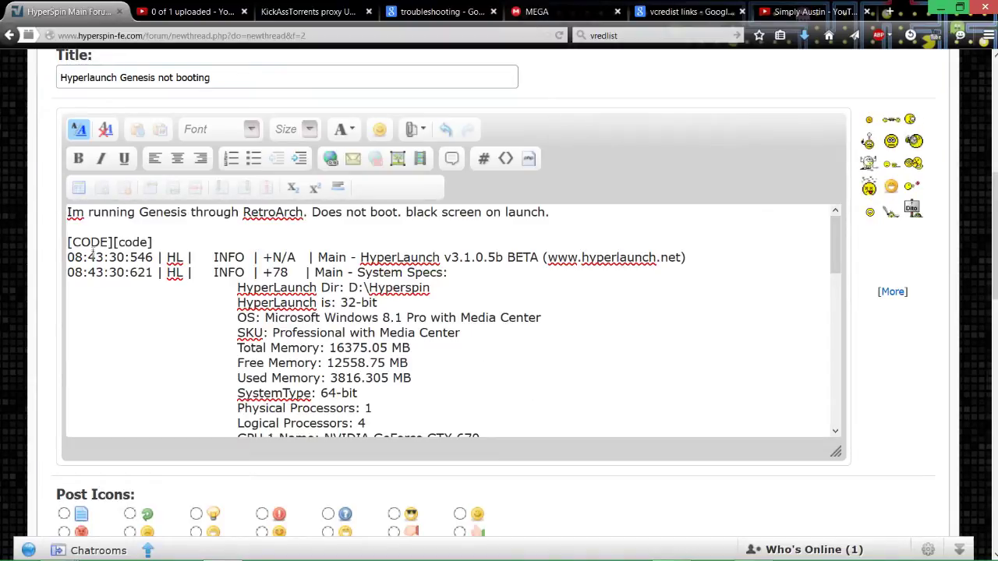
pyautogui.scroll(-5, 93, 242)
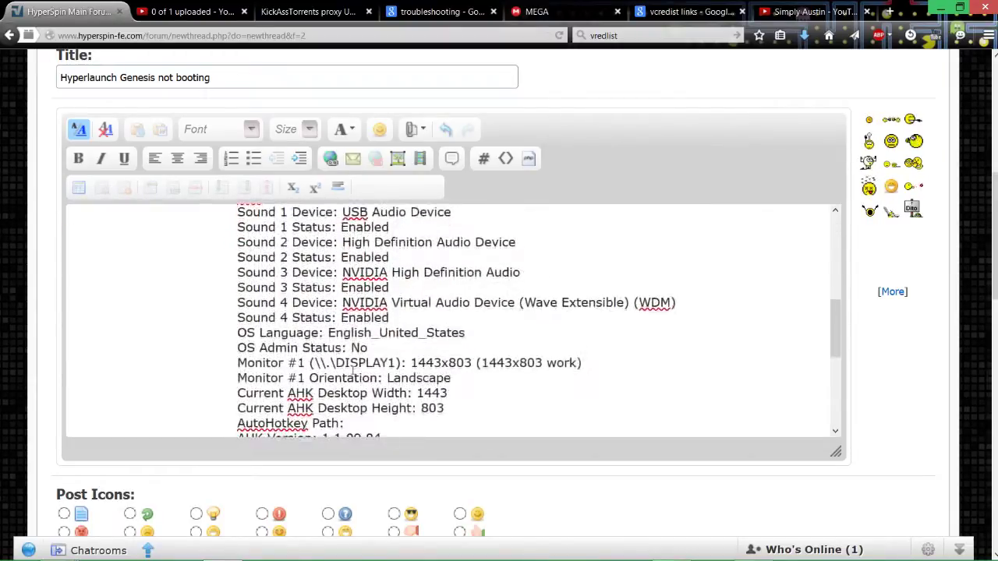
pyautogui.scroll(5, 92, 242)
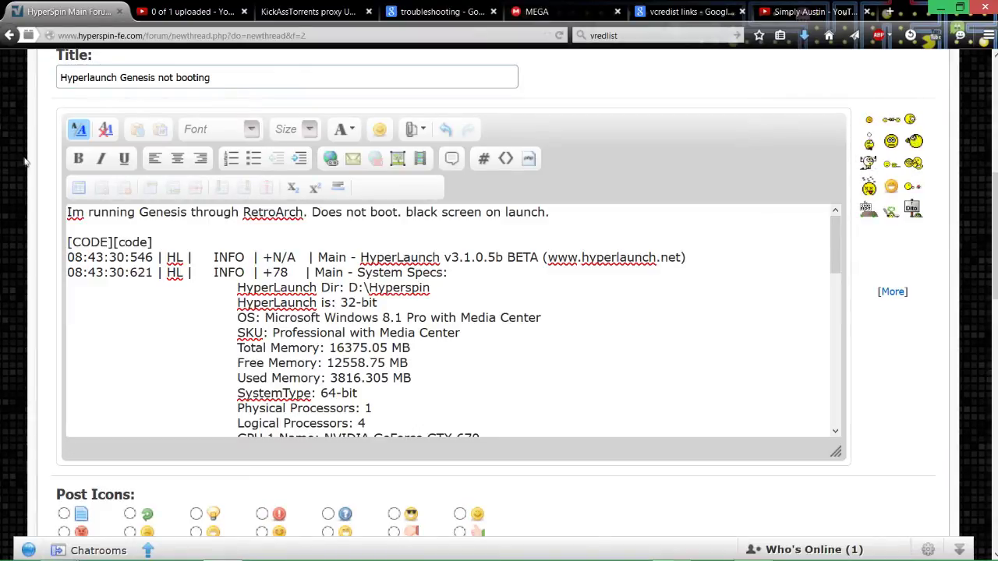
pyautogui.scroll(-15, 324, 407)
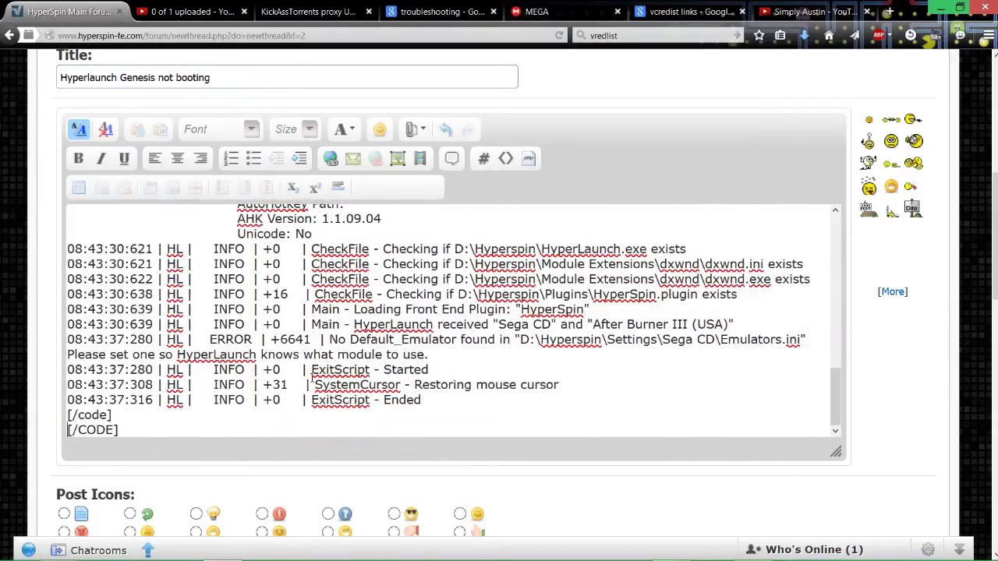
pyautogui.scroll(15, 197, 344)
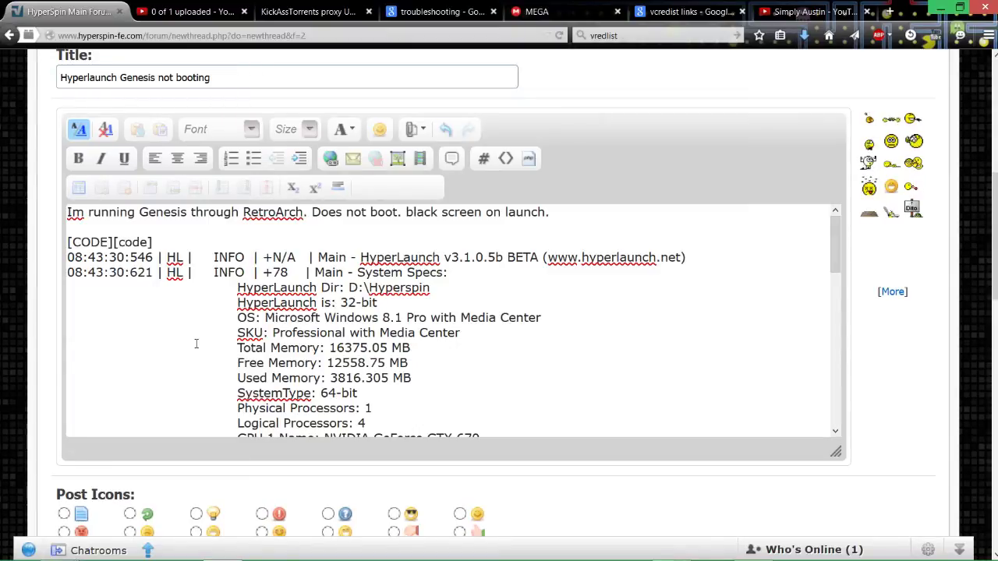
# Look over the complete thread draft, from its title and problem description through the pasted log to the post icons and tags
pyautogui.scroll(-3, 500, 306)
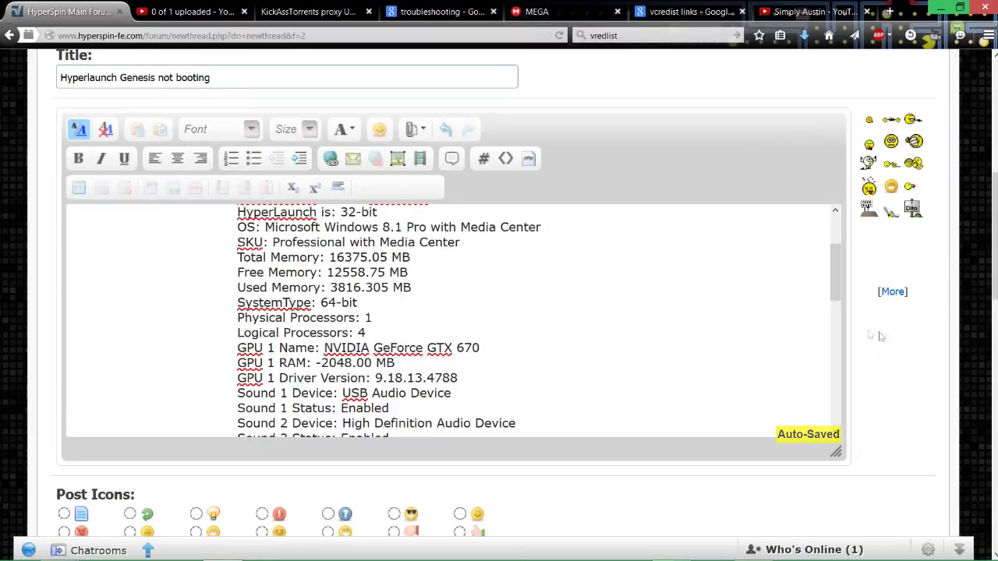
pyautogui.scroll(-4, 900, 430)
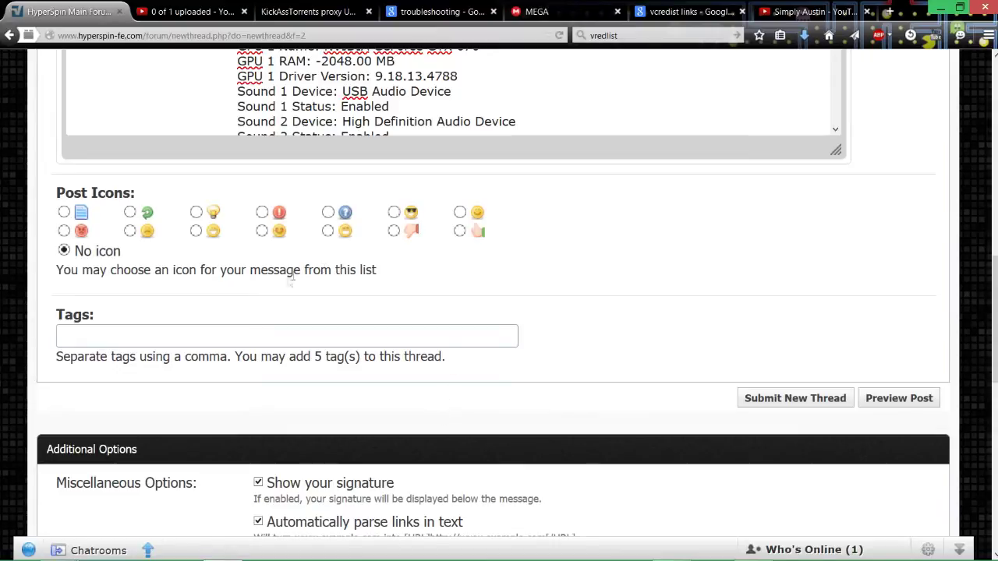
pyautogui.scroll(8, 61, 285)
pyautogui.scroll(3, 55, 285)
pyautogui.scroll(-7, 18, 295)
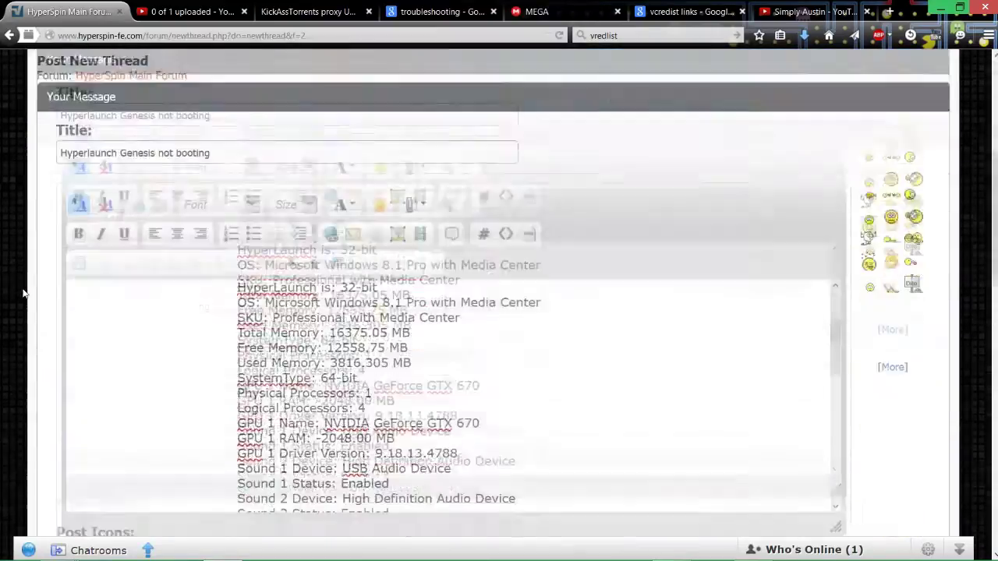
pyautogui.scroll(4, 31, 312)
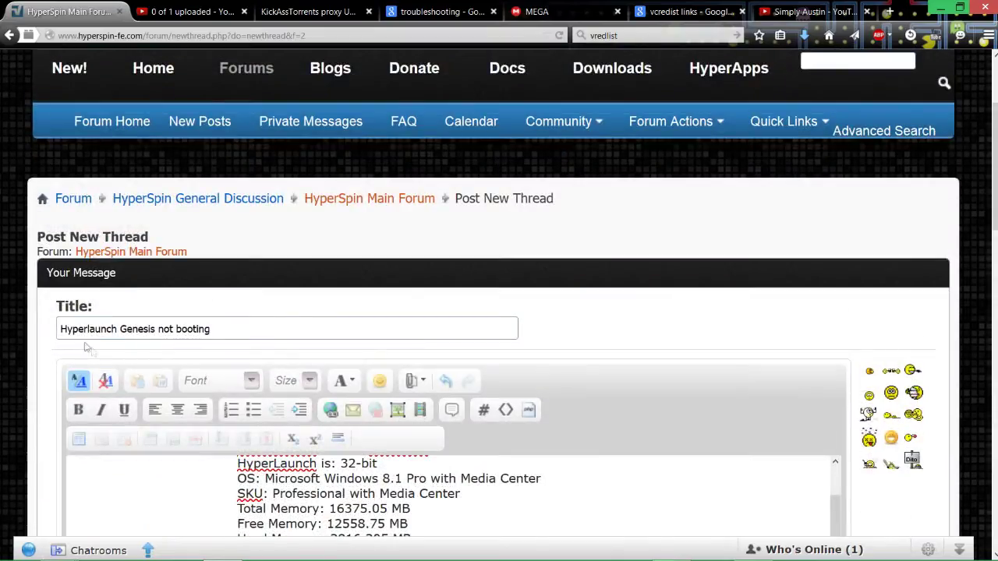
pyautogui.scroll(-5, 53, 421)
pyautogui.scroll(7, 52, 421)
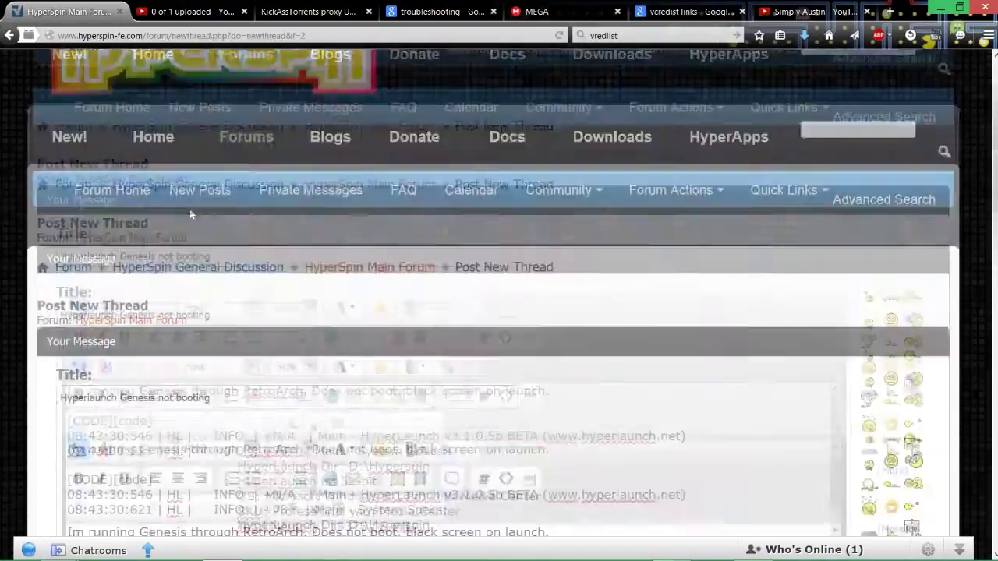
pyautogui.scroll(-4, 213, 460)
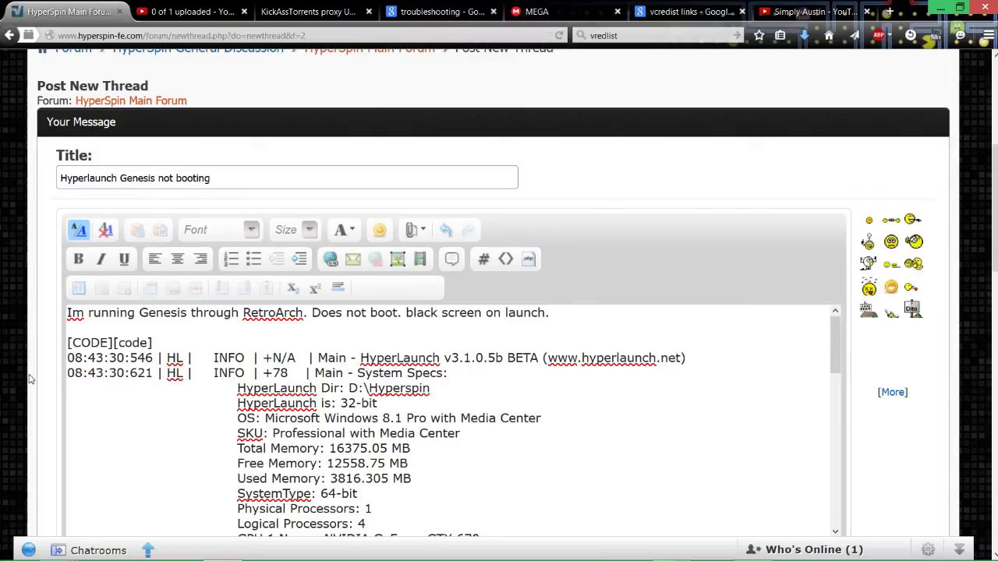
pyautogui.scroll(-3, 136, 423)
pyautogui.scroll(-10, 263, 283)
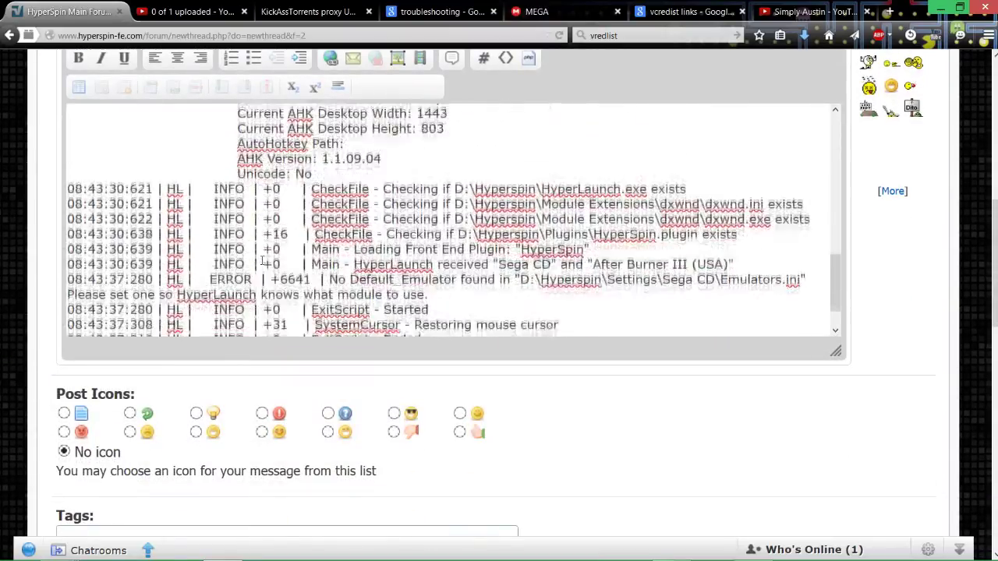
pyautogui.scroll(10, 242, 297)
pyautogui.scroll(1, 241, 297)
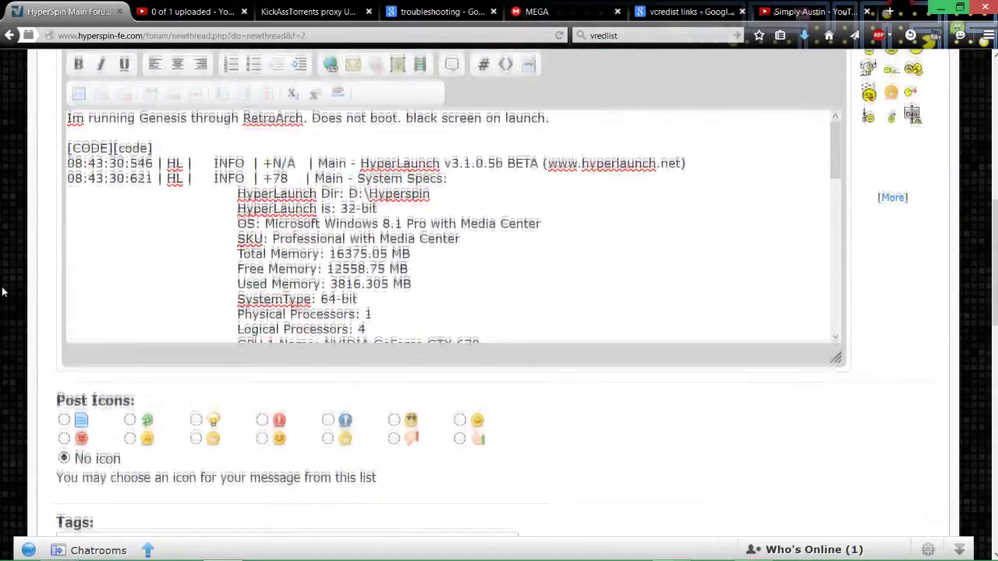
pyautogui.scroll(6, 3, 293)
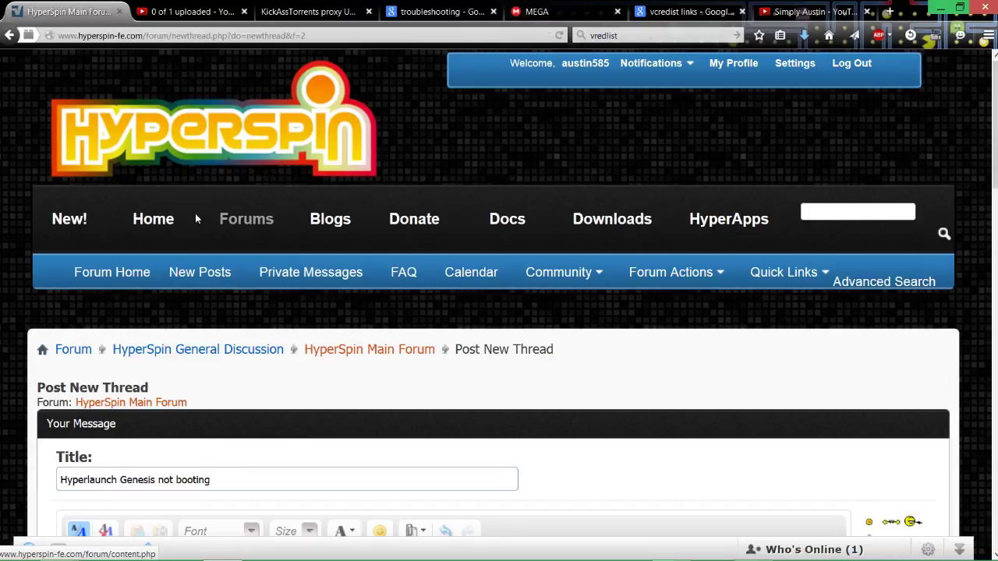
pyautogui.scroll(-5, 34, 272)
pyautogui.scroll(-1, 34, 275)
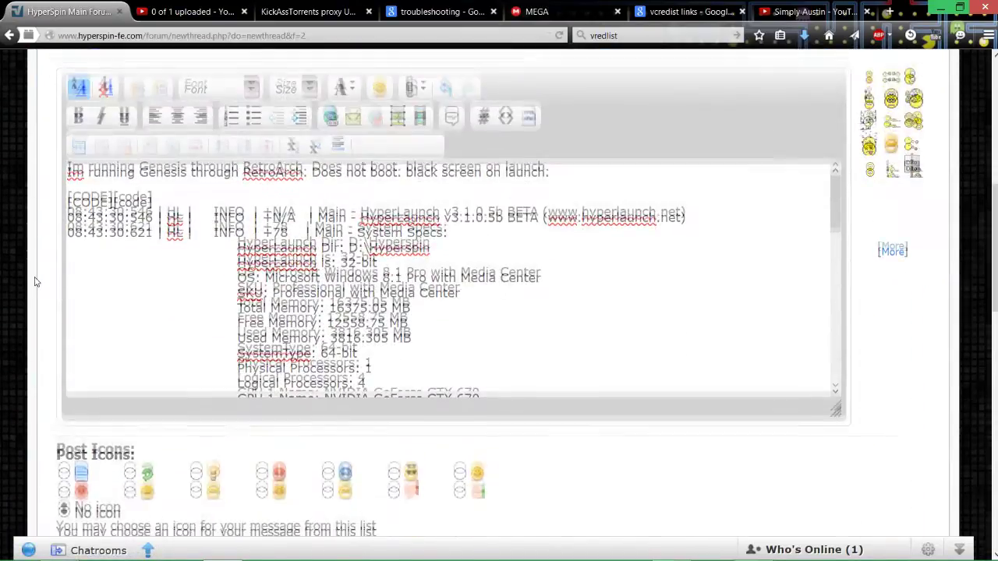
pyautogui.scroll(-1, 34, 288)
pyautogui.scroll(5, 35, 306)
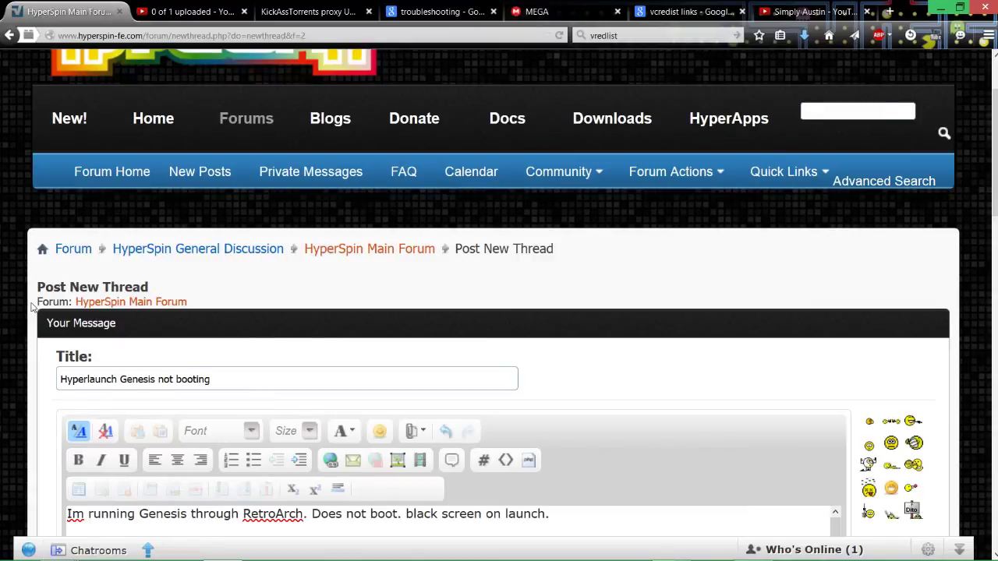
pyautogui.scroll(-1, 153, 346)
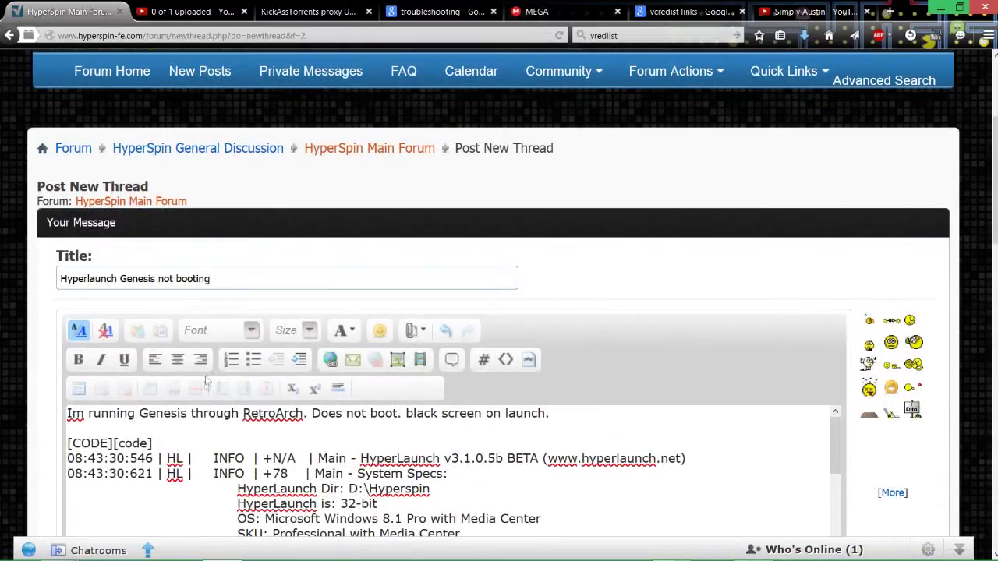
pyautogui.scroll(-2, 219, 368)
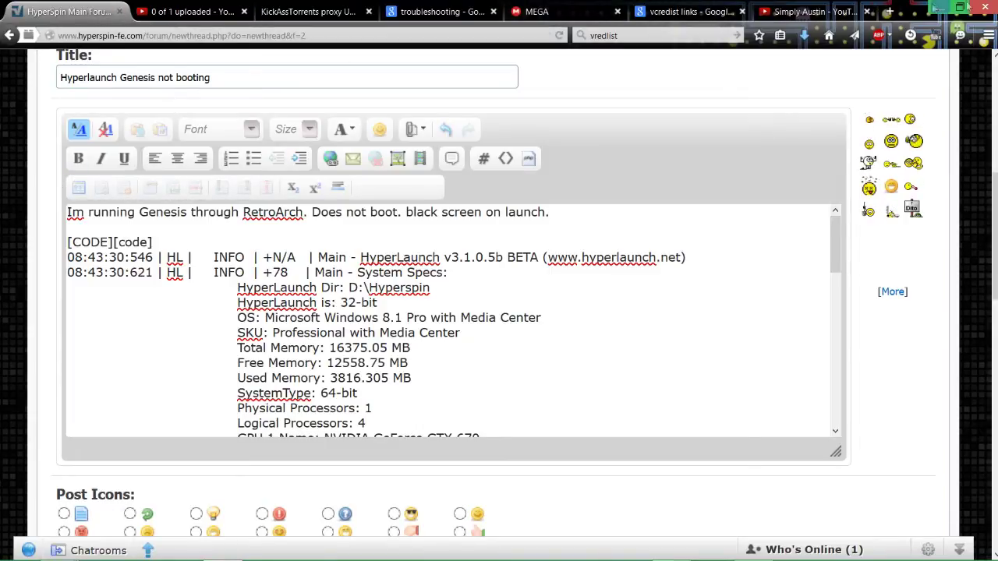
# Switch from the browser to the Hyperspin folder, open HyperLaunchHQ from its shortcut and reposition its window to show the system list
pyautogui.click(940, 8)
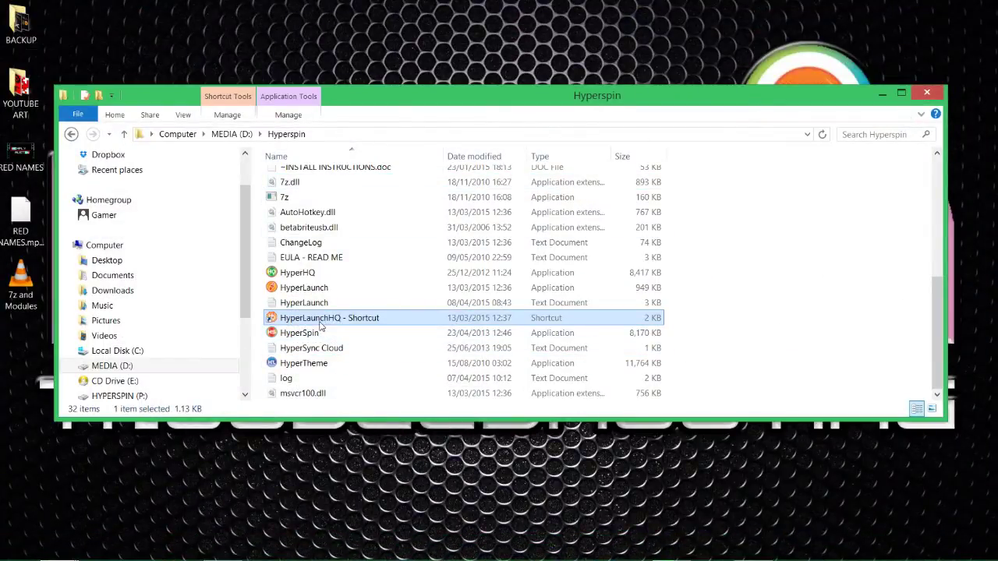
pyautogui.doubleClick(551, 320)
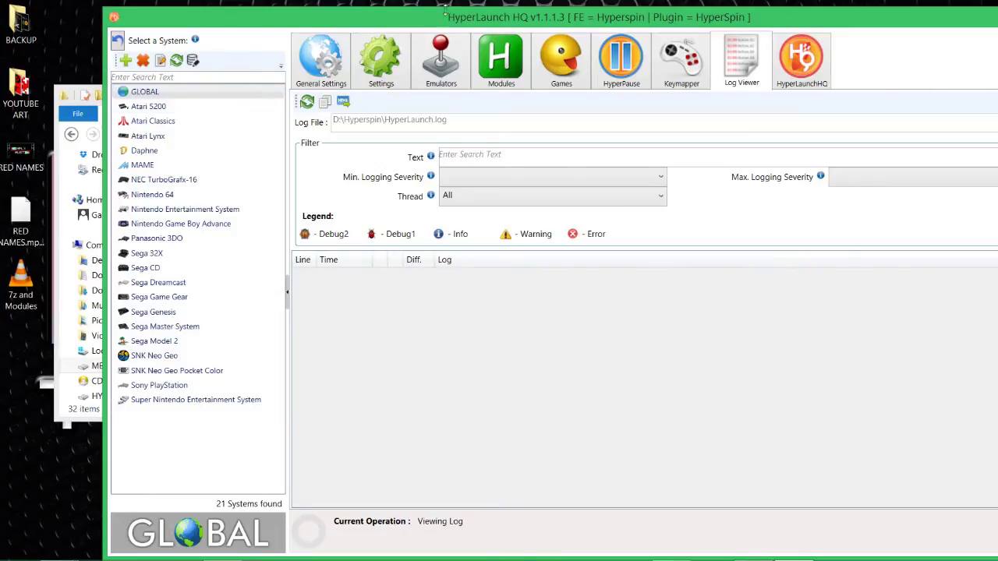
pyautogui.moveTo(435, 21); pyautogui.dragTo(355, 27)
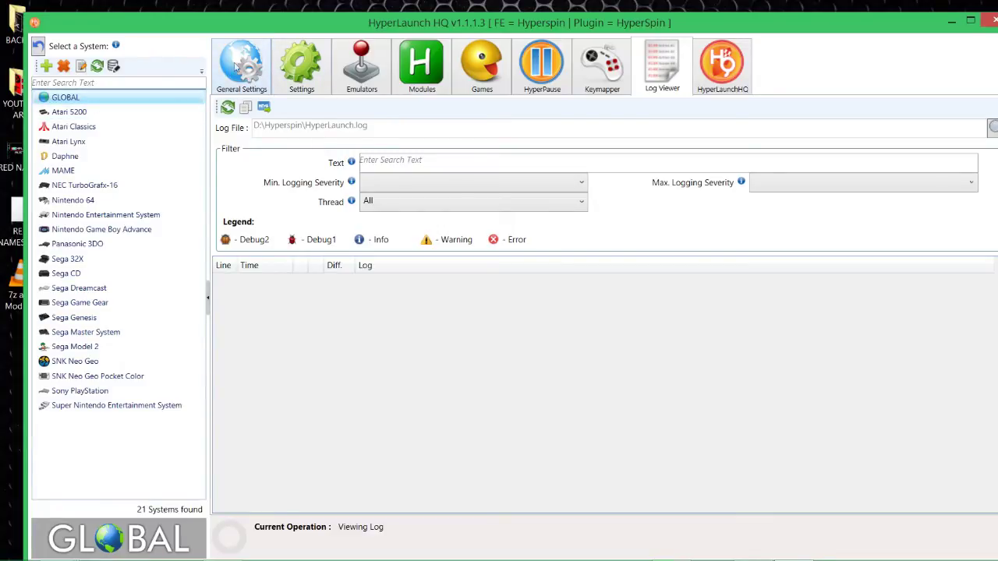
pyautogui.moveTo(247, 26); pyautogui.dragTo(244, 24)
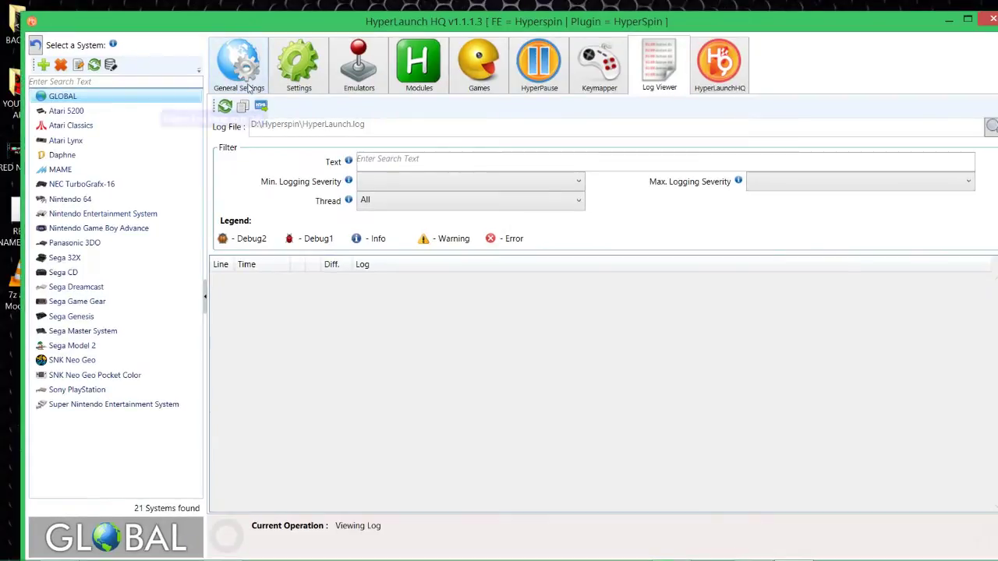
# Set the logger's Logging Level to Error in the HyperLaunch general settings
pyautogui.click(243, 78)
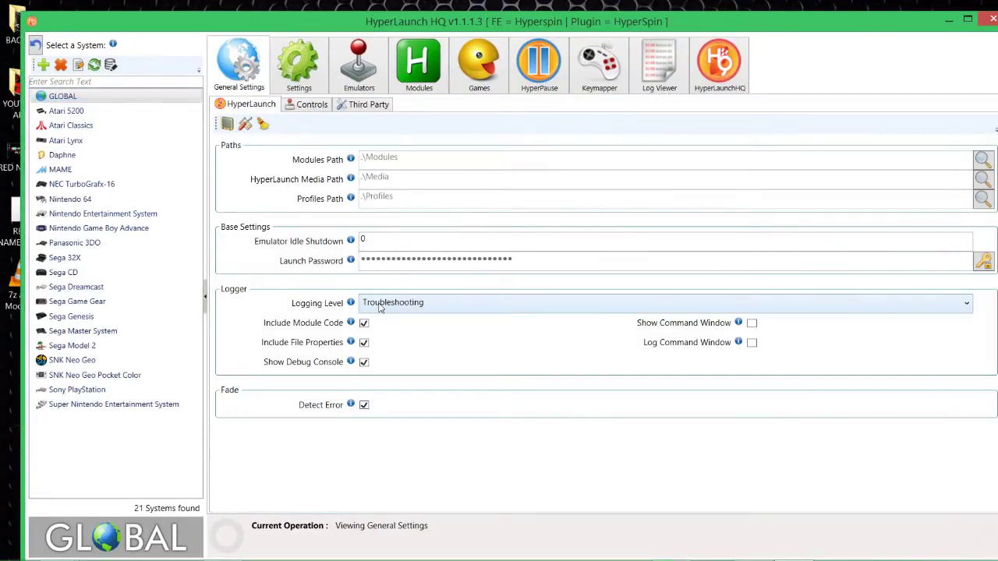
pyautogui.click(381, 306)
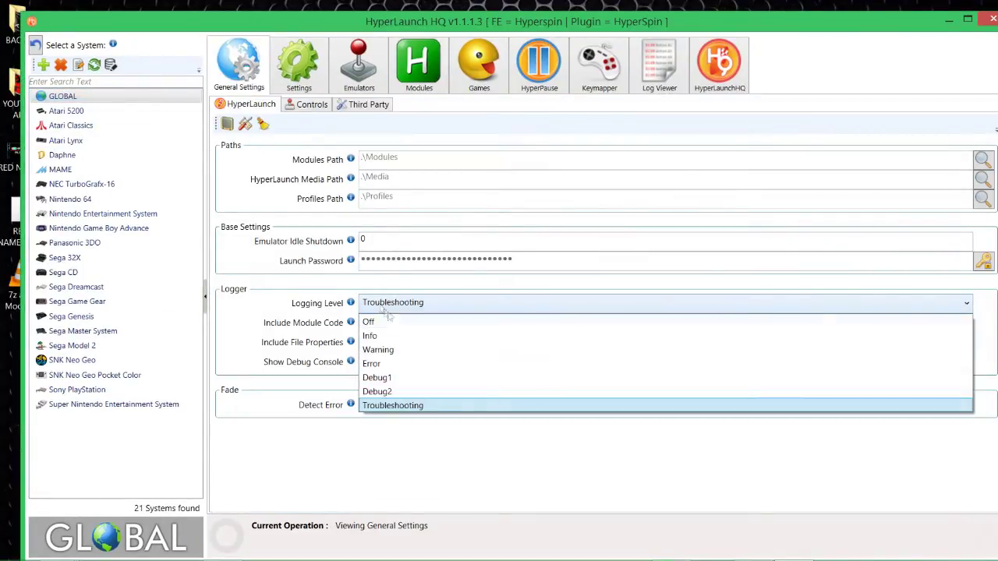
pyautogui.click(402, 374)
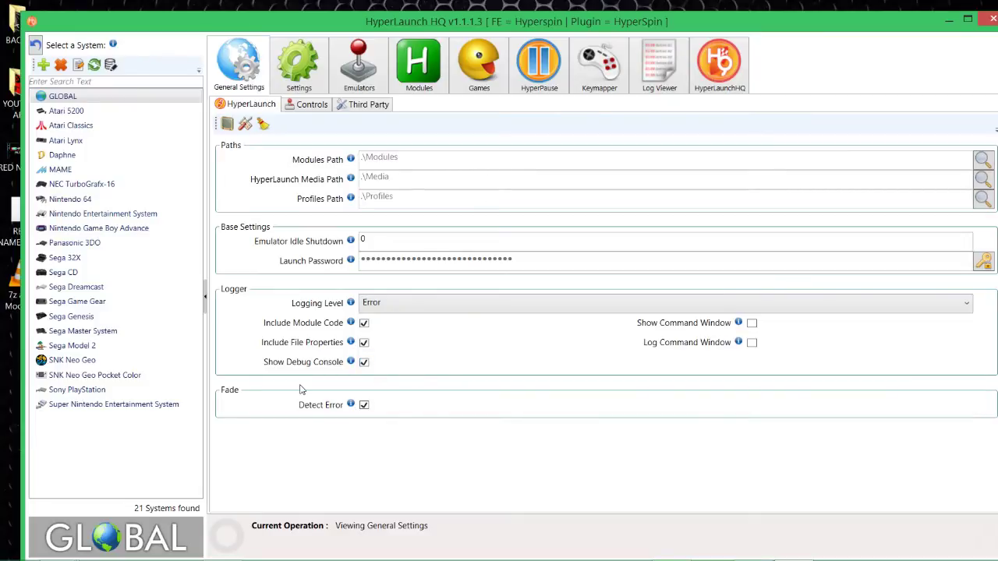
# Reposition HyperLaunchHQ to view its general settings, and close both the program and the Hyperspin folder window
pyautogui.moveTo(425, 23); pyautogui.dragTo(343, 38)
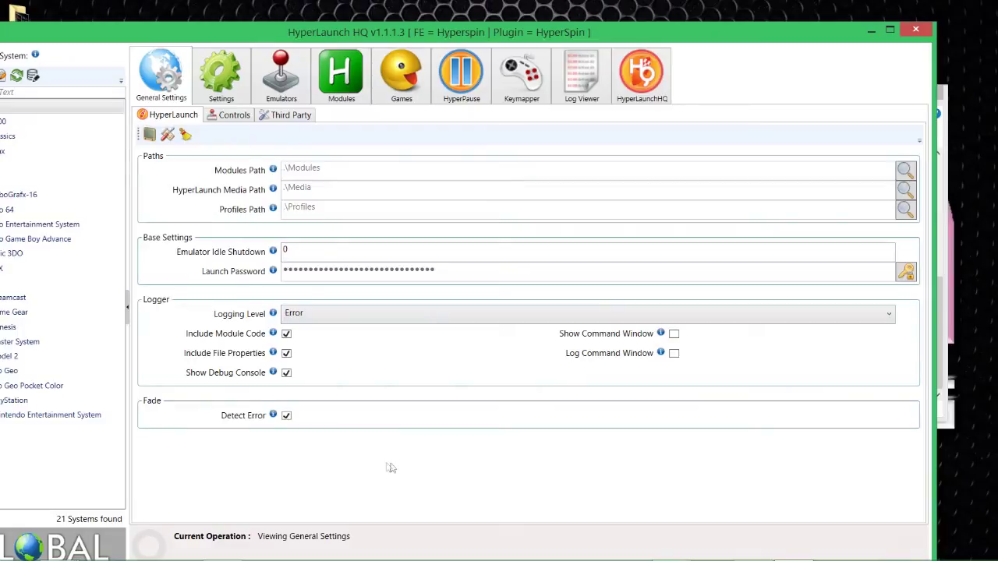
pyautogui.moveTo(238, 39); pyautogui.dragTo(279, 36)
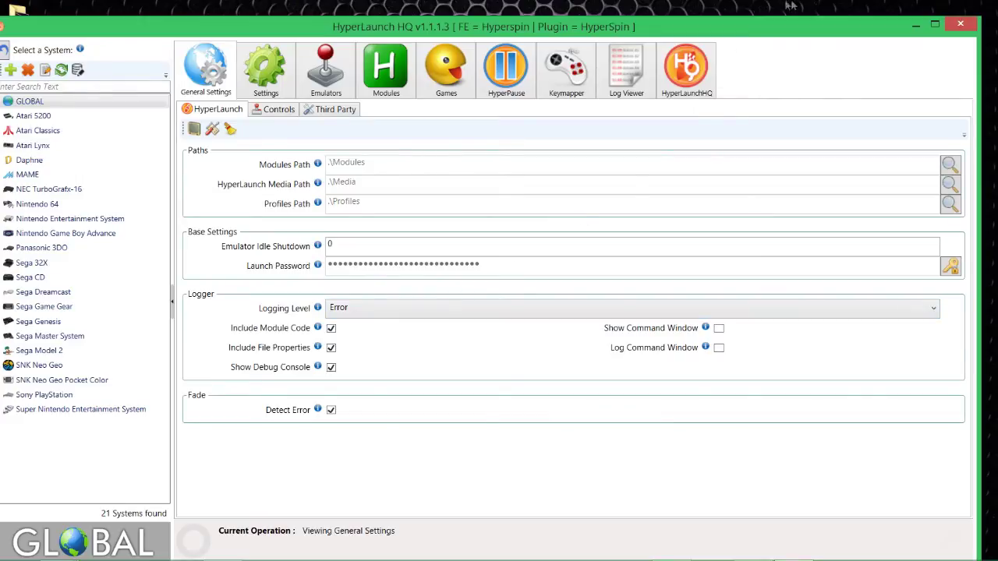
pyautogui.moveTo(755, 31); pyautogui.dragTo(726, 29)
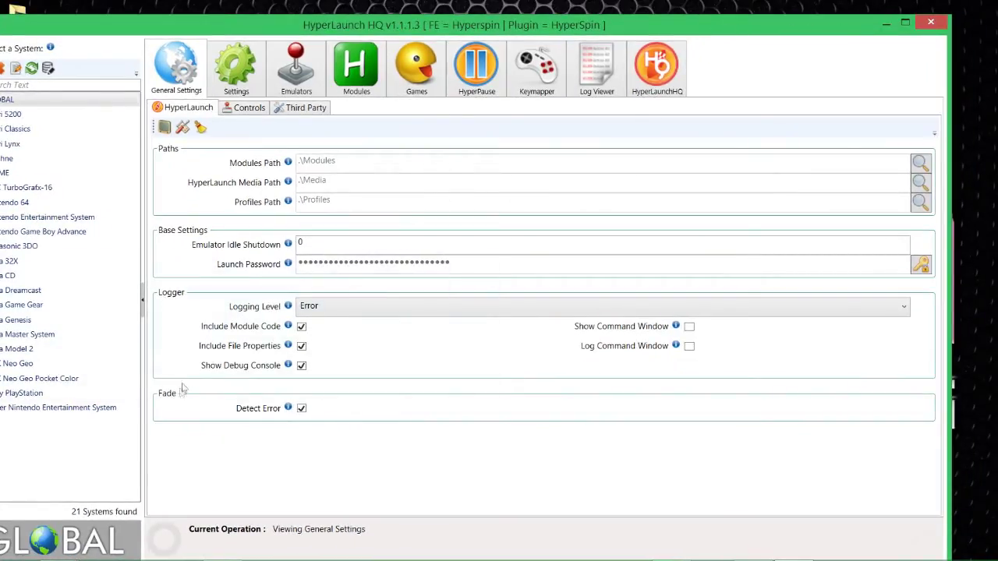
pyautogui.click(932, 23)
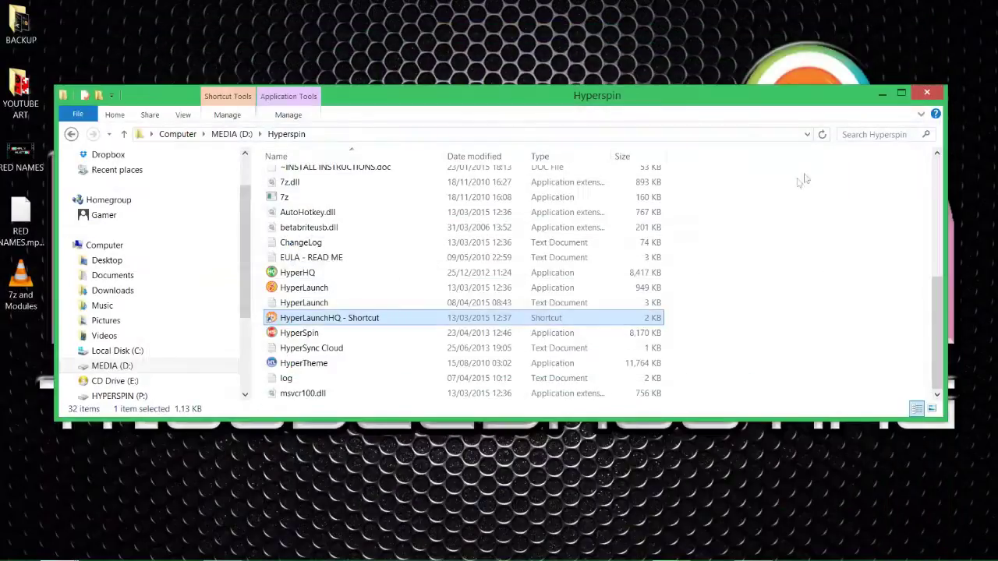
pyautogui.click(925, 94)
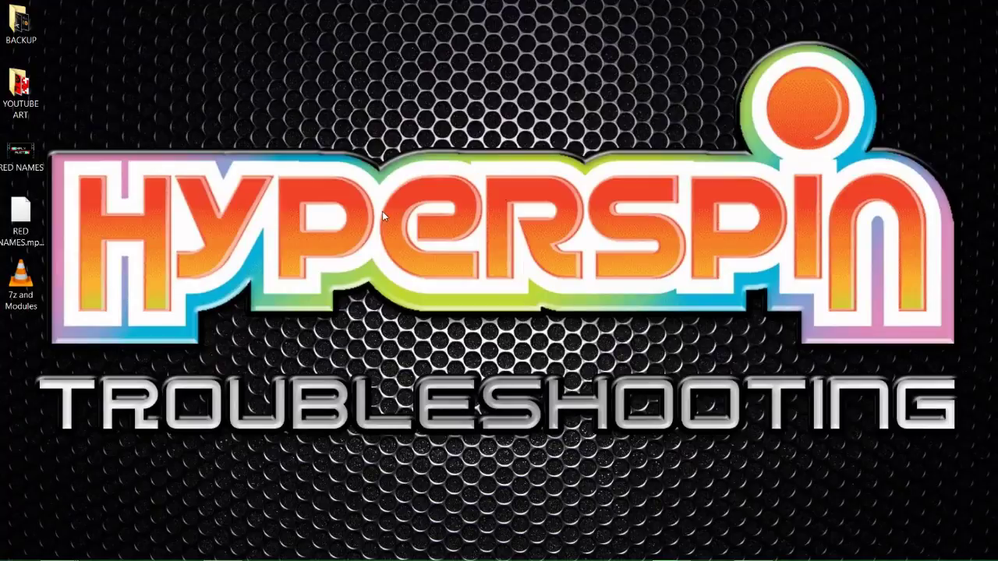